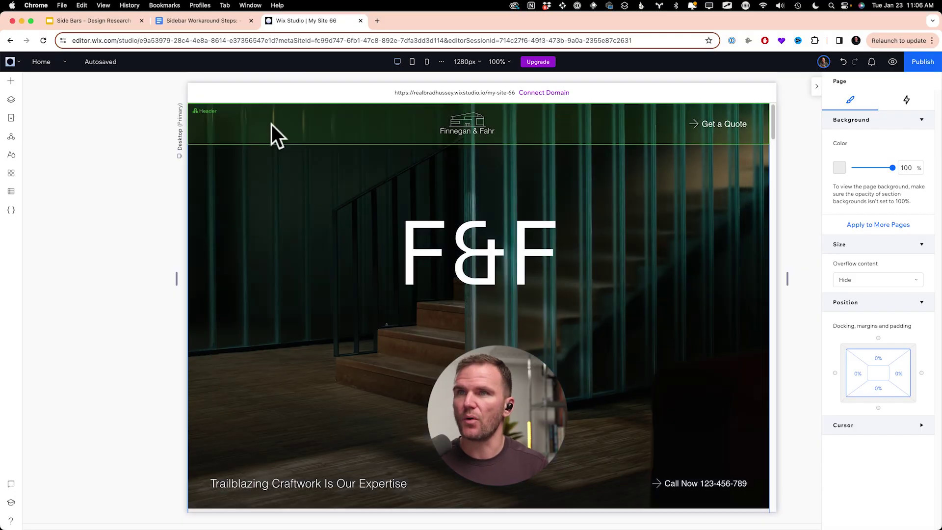
- Open the Add Elements panel on the F&F page in the Wix Studio editor
{"action": "left_click", "coordinate": [10, 82]}
- Add a container to the hero and give it a CSS grid with an Auto-sized row
{"action": "left_click_drag", "start_coordinate": [131, 210], "coordinate": [263, 197]}
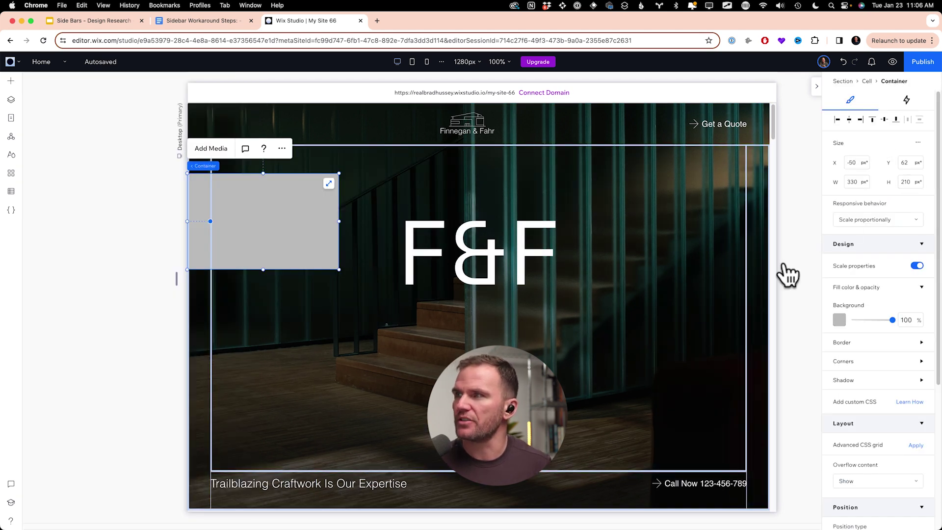
{"action": "scroll", "coordinate": [876, 361], "scroll_direction": "down", "scroll_amount": 5}
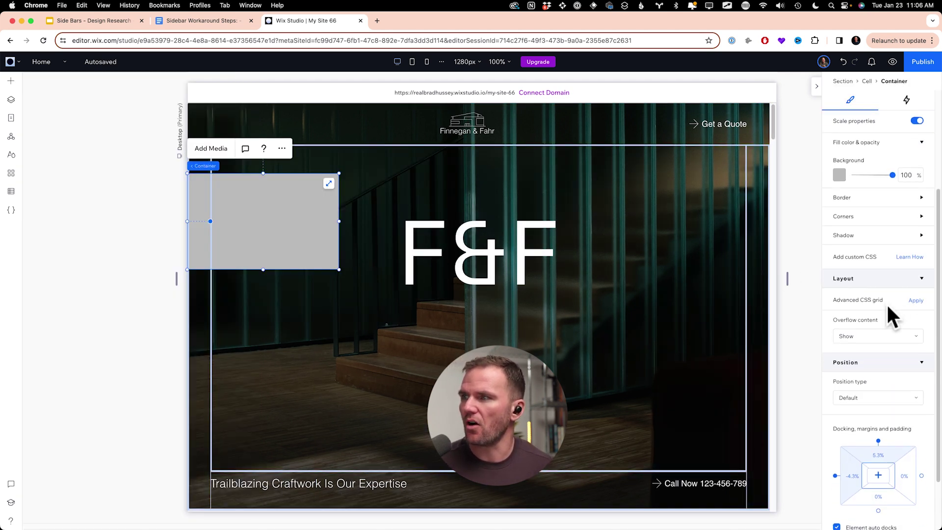
{"action": "left_click", "coordinate": [916, 301]}
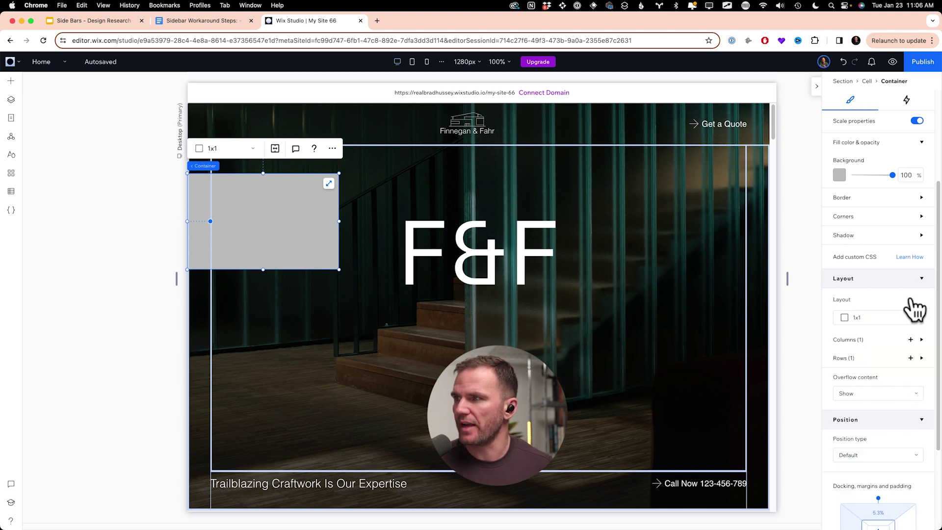
{"action": "left_click", "coordinate": [920, 359]}
{"action": "scroll", "coordinate": [908, 364], "scroll_direction": "down", "scroll_amount": 2}
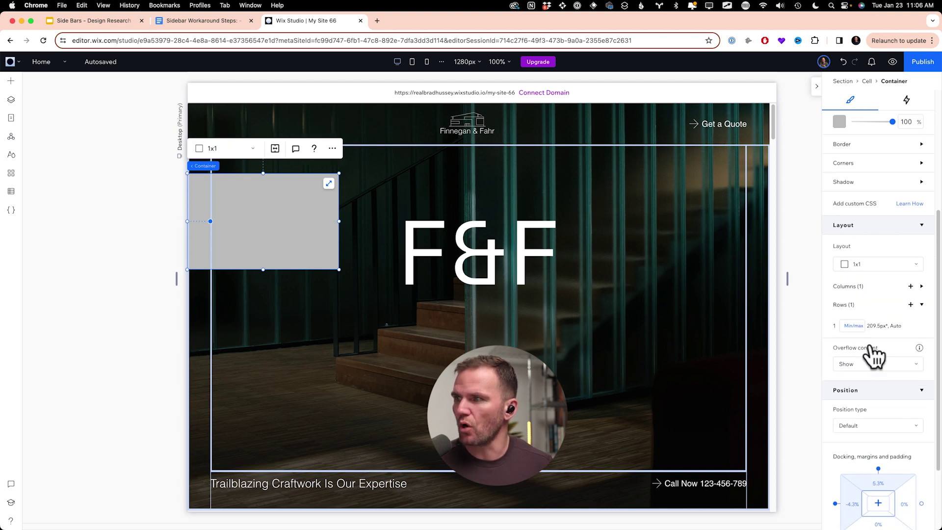
{"action": "left_click", "coordinate": [853, 326]}
{"action": "left_click", "coordinate": [866, 206]}
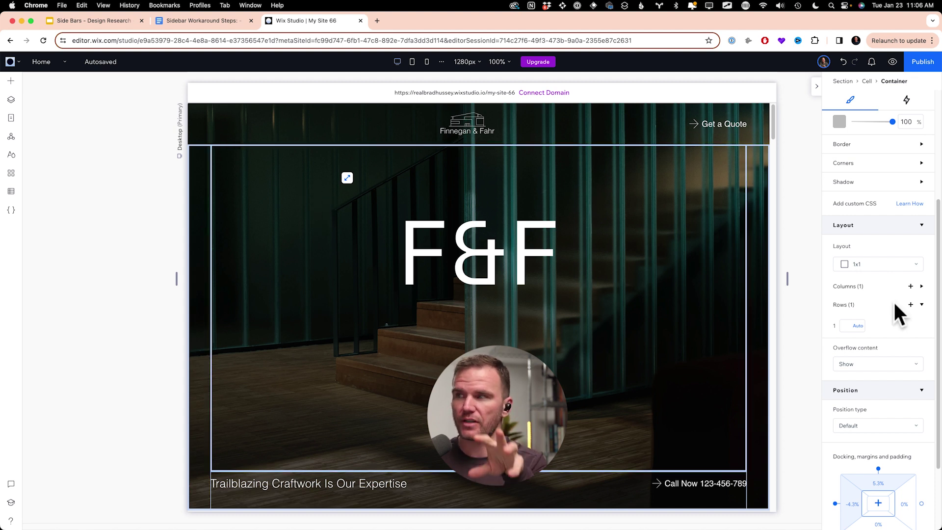
- Turn on advanced sizing and set the container height to 100vh
{"action": "scroll", "coordinate": [898, 305], "scroll_direction": "up", "scroll_amount": 4}
{"action": "left_click", "coordinate": [918, 143]}
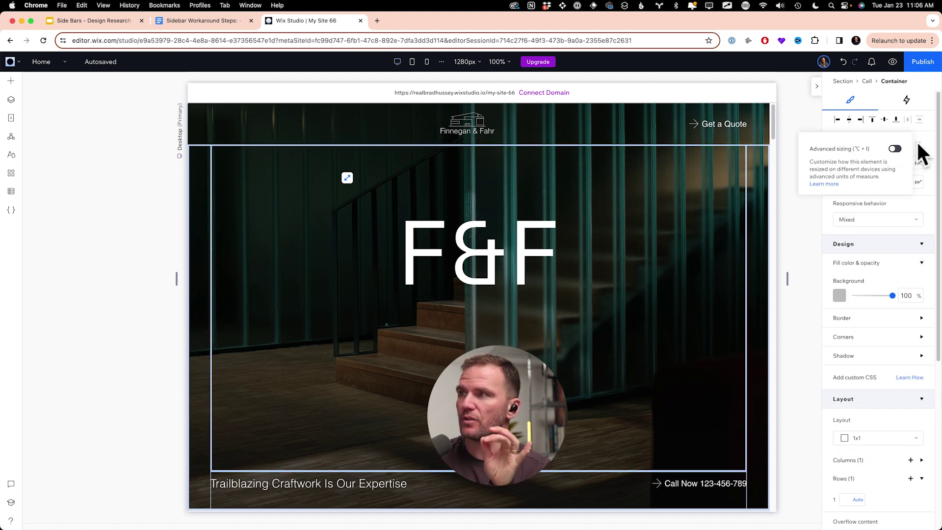
{"action": "left_click", "coordinate": [895, 149]}
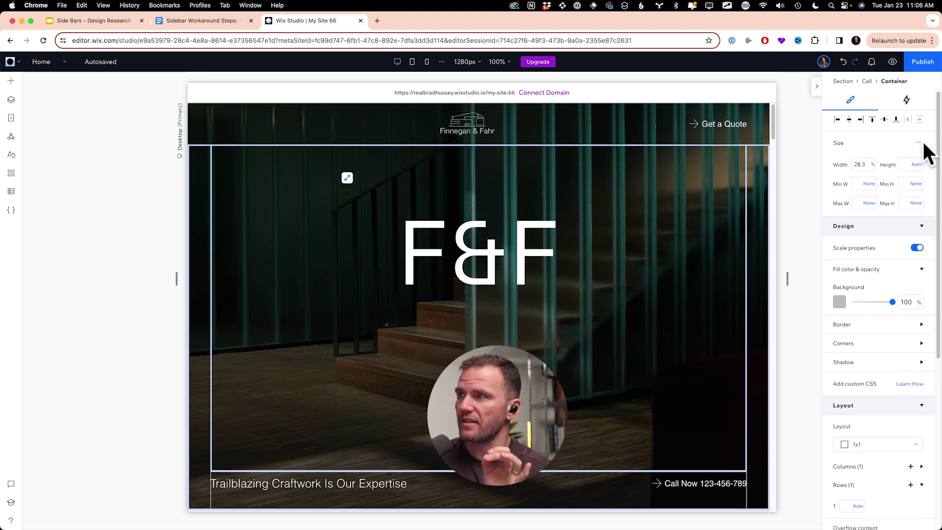
{"action": "left_click", "coordinate": [902, 164]}
{"action": "type", "text": "100v"}
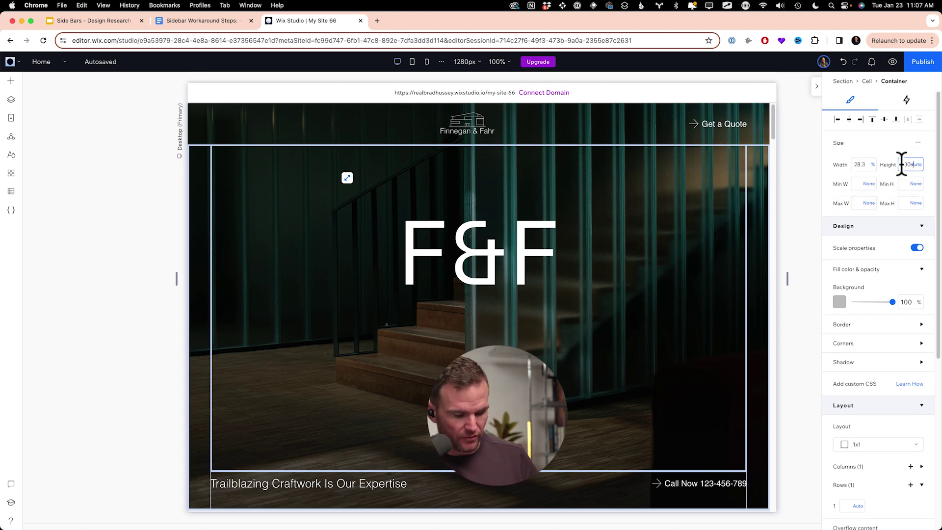
{"action": "type", "text": "h"}
{"action": "key", "text": "Return"}
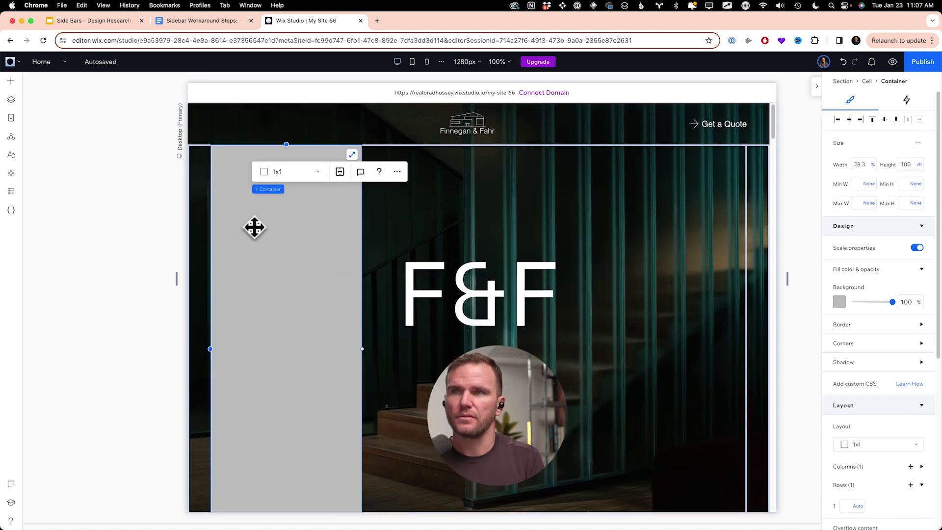
- Pin the container to the page, aligned top-left, at 10% width
{"action": "scroll", "coordinate": [883, 287], "scroll_direction": "down", "scroll_amount": 6}
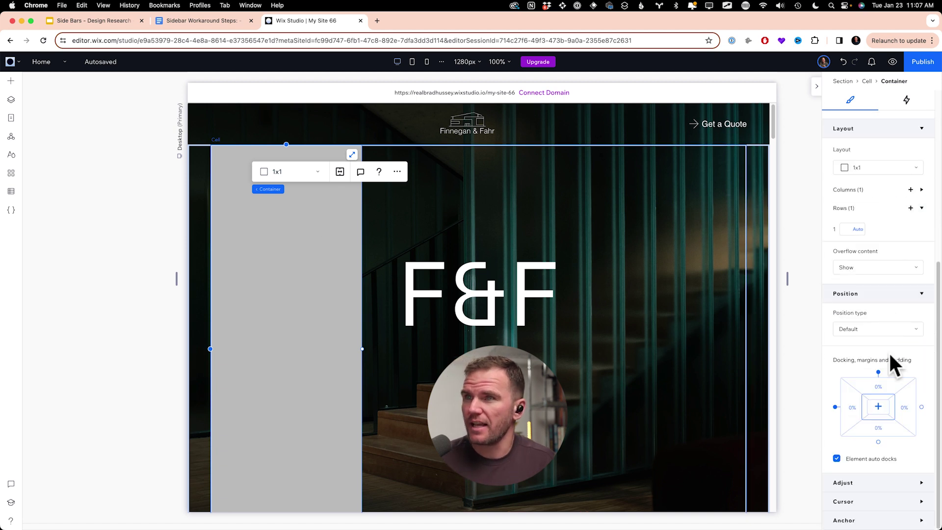
{"action": "left_click", "coordinate": [884, 332]}
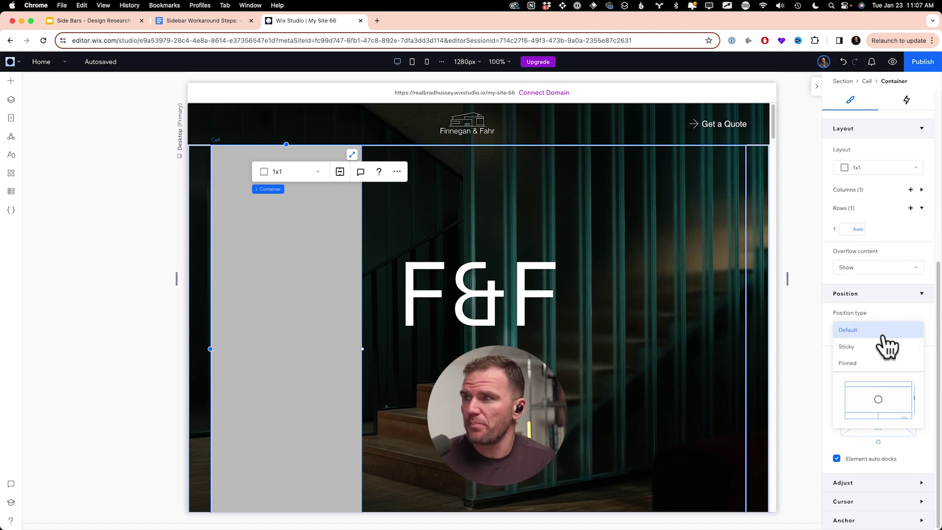
{"action": "left_click", "coordinate": [862, 364]}
{"action": "left_click", "coordinate": [874, 367]}
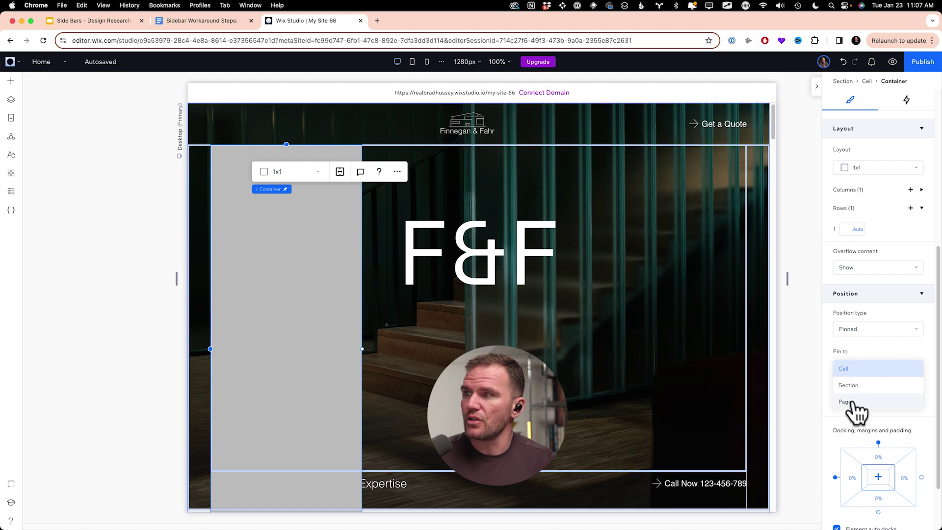
{"action": "left_click", "coordinate": [844, 367]}
{"action": "scroll", "coordinate": [889, 157], "scroll_direction": "up", "scroll_amount": 6}
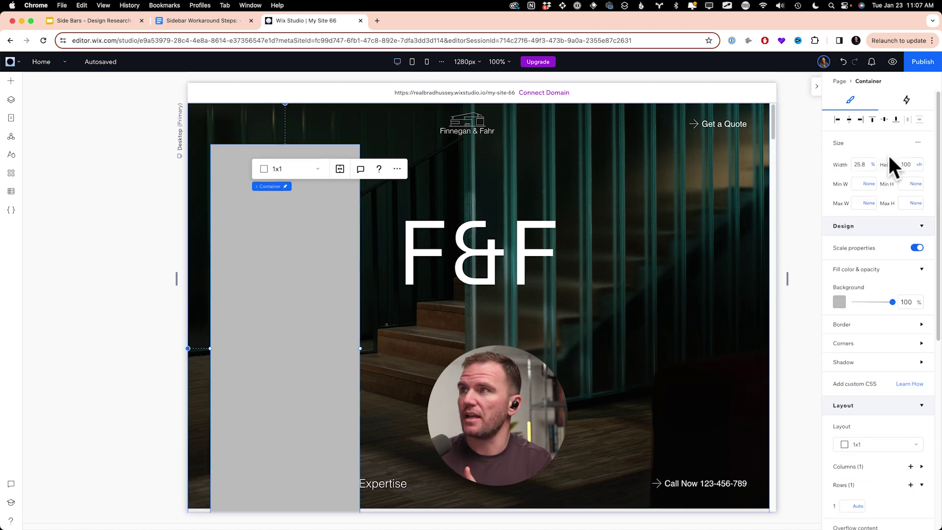
{"action": "left_click", "coordinate": [872, 119]}
{"action": "left_click", "coordinate": [838, 119]}
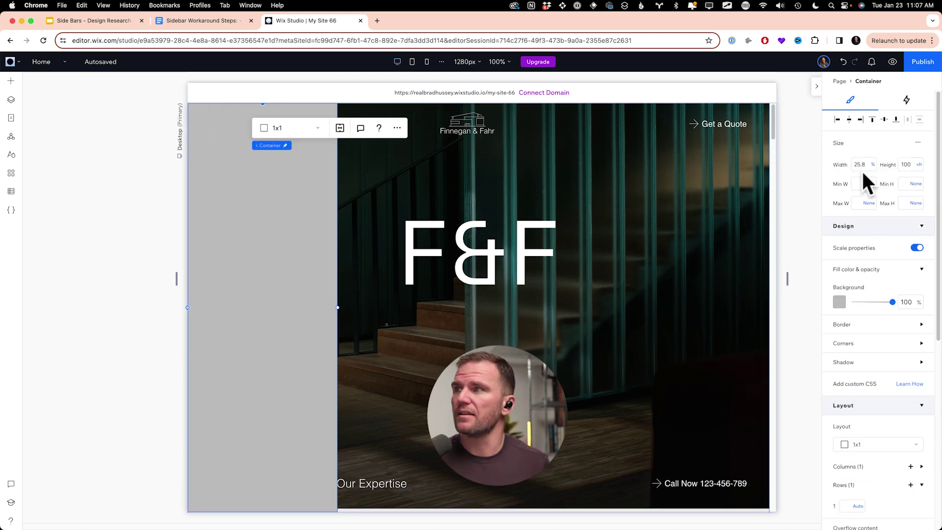
{"action": "double_click", "coordinate": [860, 165]}
{"action": "type", "text": "10"}
{"action": "key", "text": "Return"}
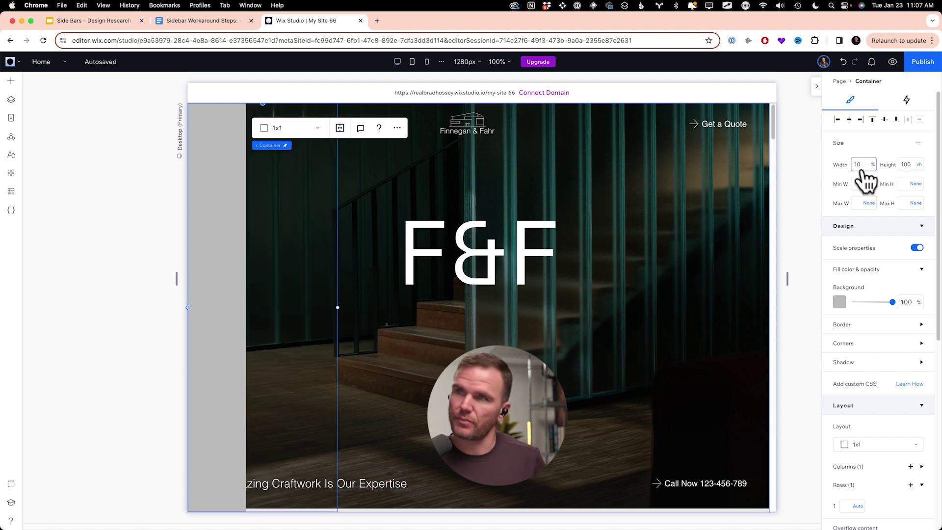
- Give the page 10% left padding and preview the site
{"action": "scroll", "coordinate": [422, 307], "scroll_direction": "down", "scroll_amount": 1}
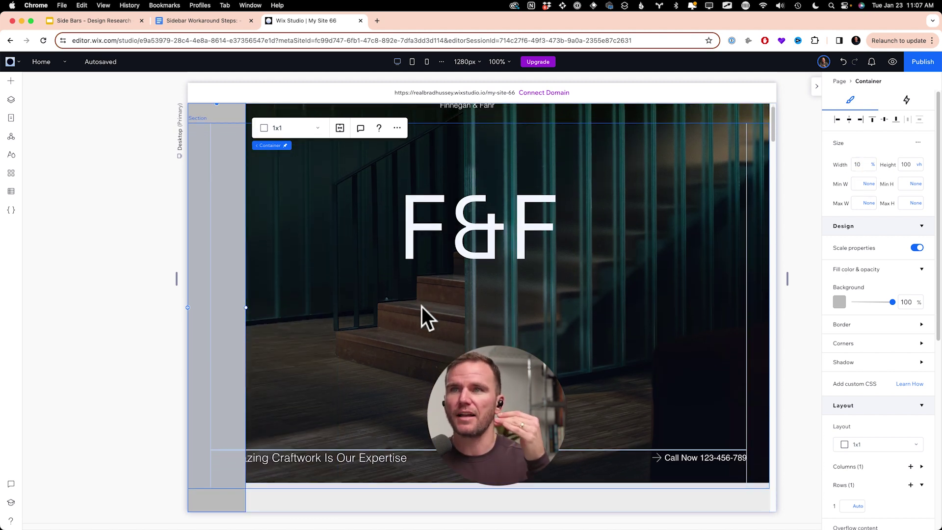
{"action": "scroll", "coordinate": [423, 304], "scroll_direction": "down", "scroll_amount": 15}
{"action": "scroll", "coordinate": [426, 305], "scroll_direction": "up", "scroll_amount": 15}
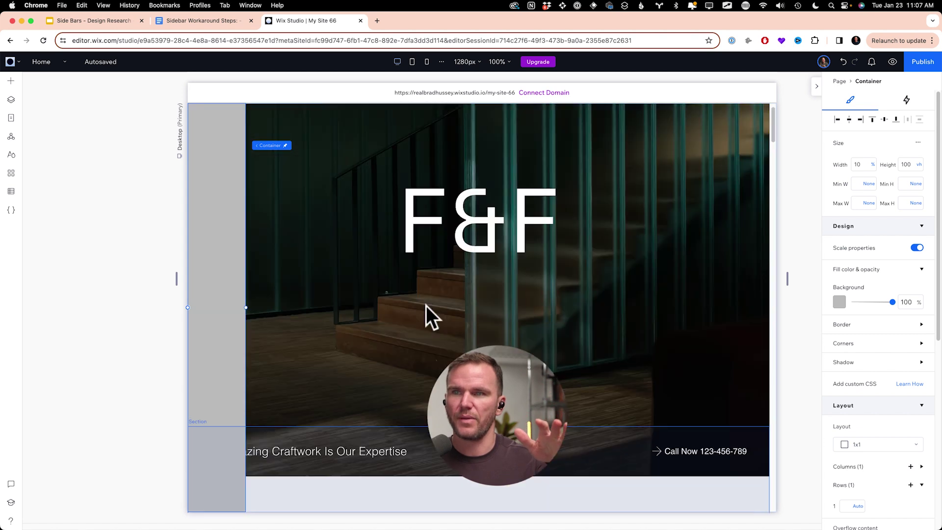
{"action": "scroll", "coordinate": [426, 305], "scroll_direction": "up", "scroll_amount": 1}
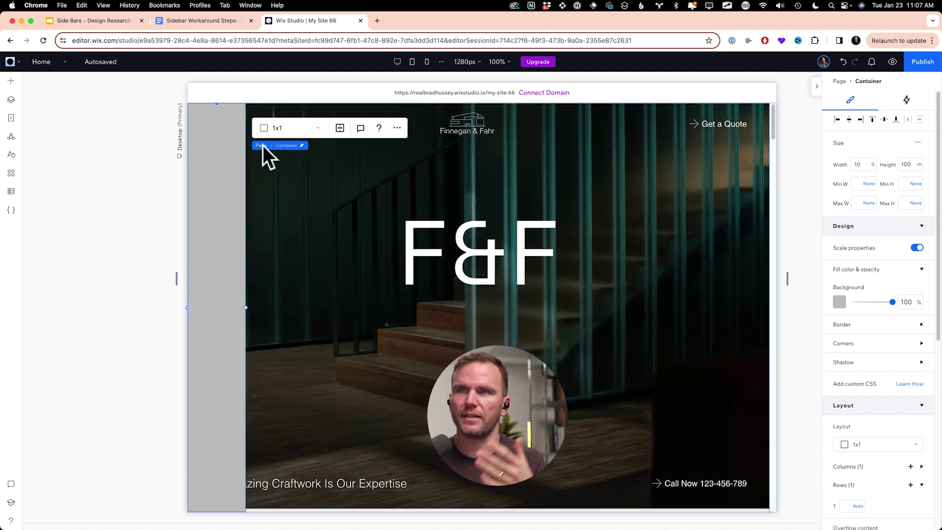
{"action": "left_click", "coordinate": [260, 145]}
{"action": "left_click", "coordinate": [857, 377]}
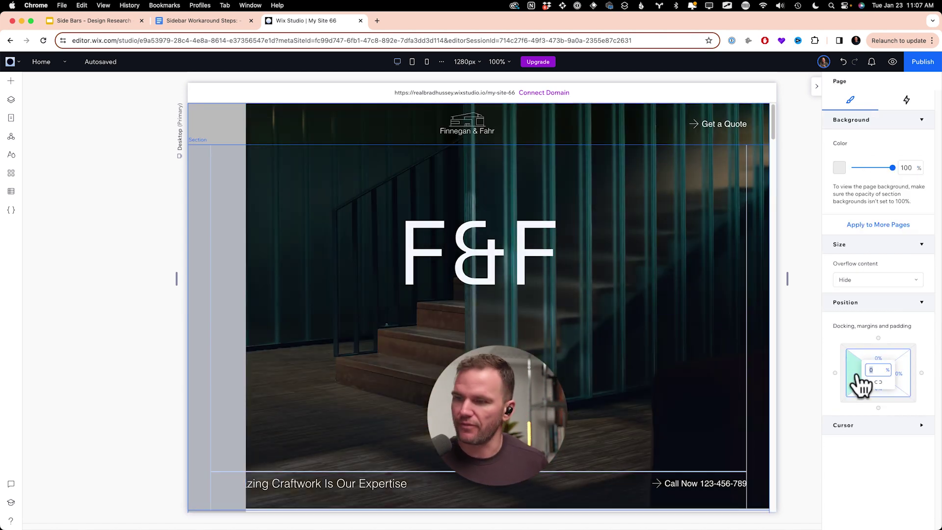
{"action": "type", "text": "10"}
{"action": "key", "text": "Return"}
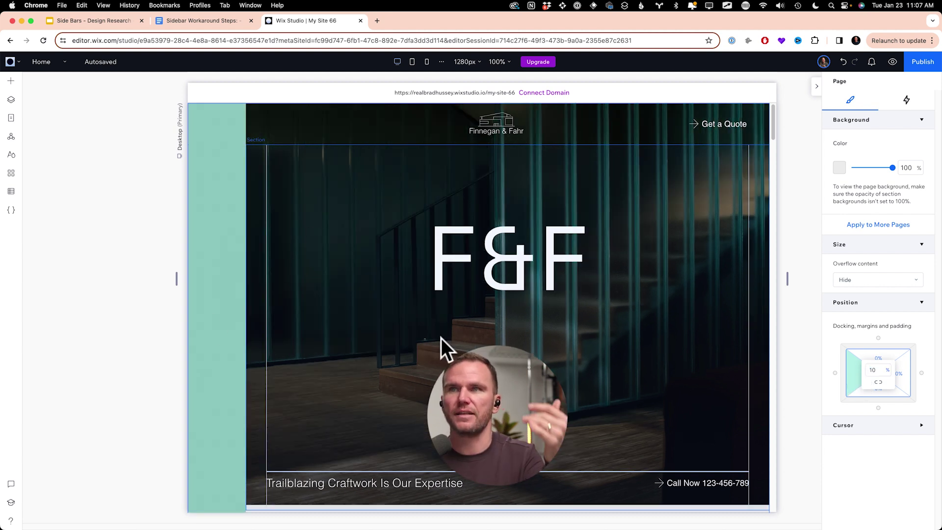
{"action": "left_click", "coordinate": [893, 61]}
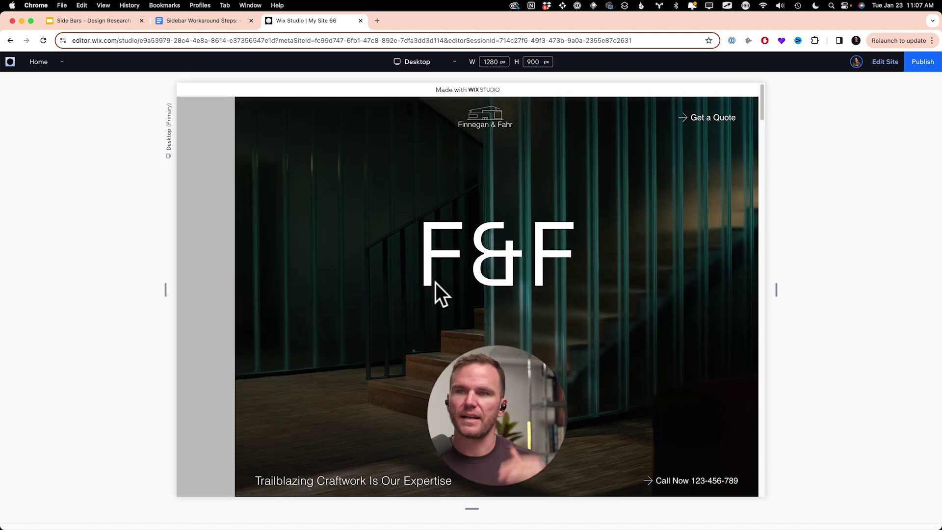
- Scroll down and back up through the preview to confirm the sidebar stays fixed
{"action": "scroll", "coordinate": [373, 280], "scroll_direction": "down", "scroll_amount": 5}
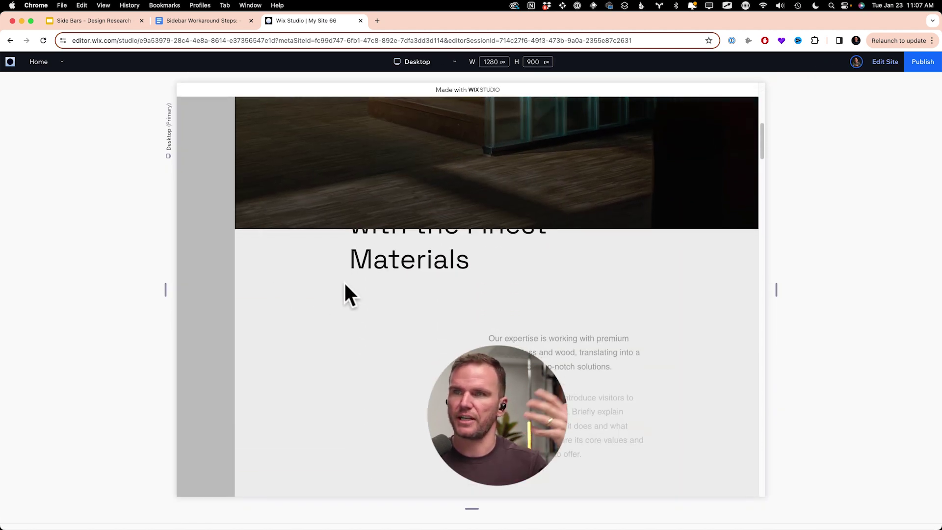
{"action": "scroll", "coordinate": [350, 294], "scroll_direction": "down", "scroll_amount": 15}
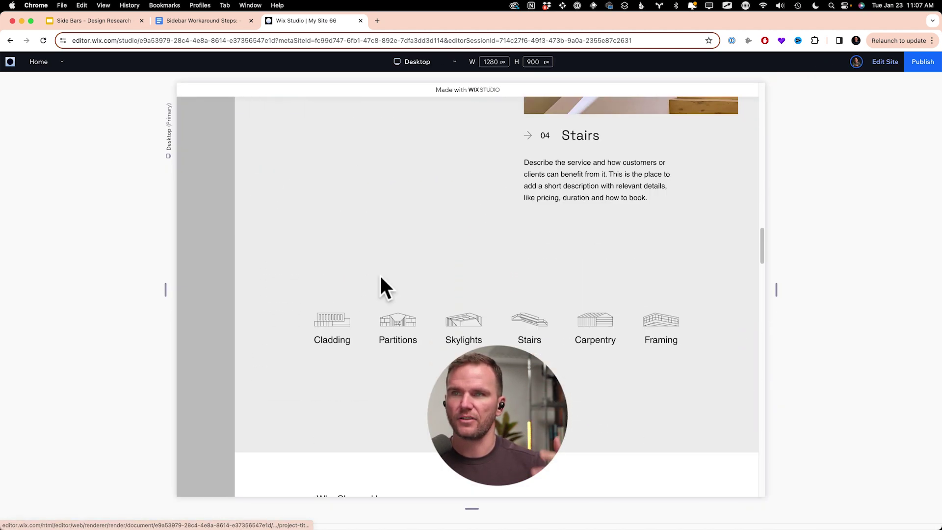
{"action": "scroll", "coordinate": [381, 280], "scroll_direction": "down", "scroll_amount": 20}
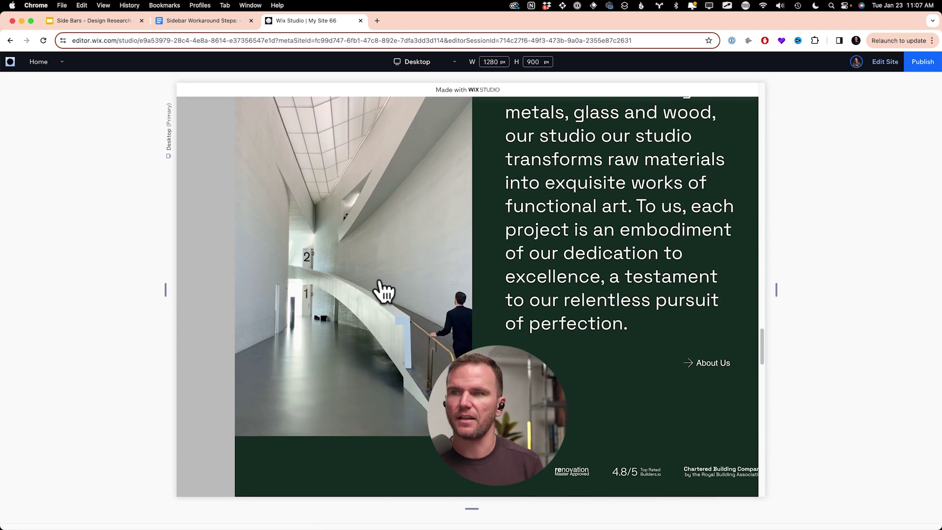
{"action": "scroll", "coordinate": [346, 310], "scroll_direction": "up", "scroll_amount": 20}
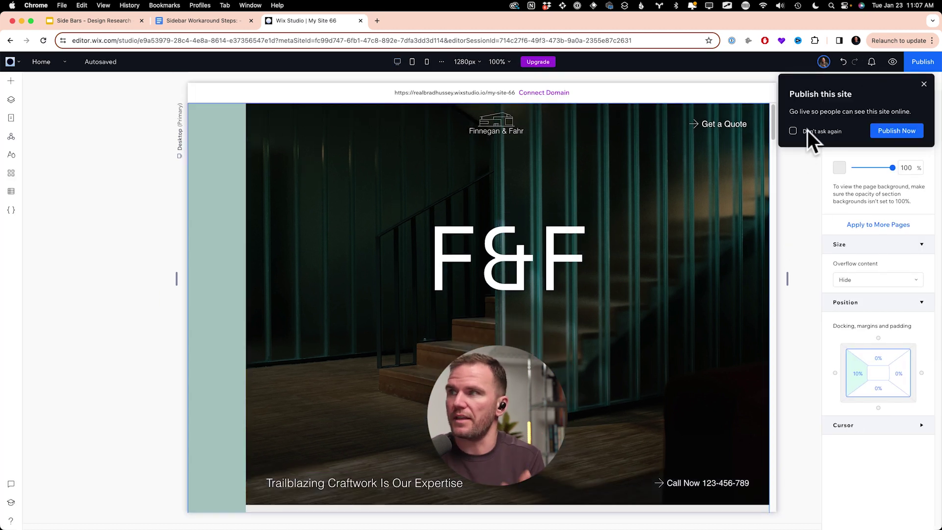
- Dismiss the publish prompt and select the sidebar container
{"action": "left_click", "coordinate": [924, 84]}
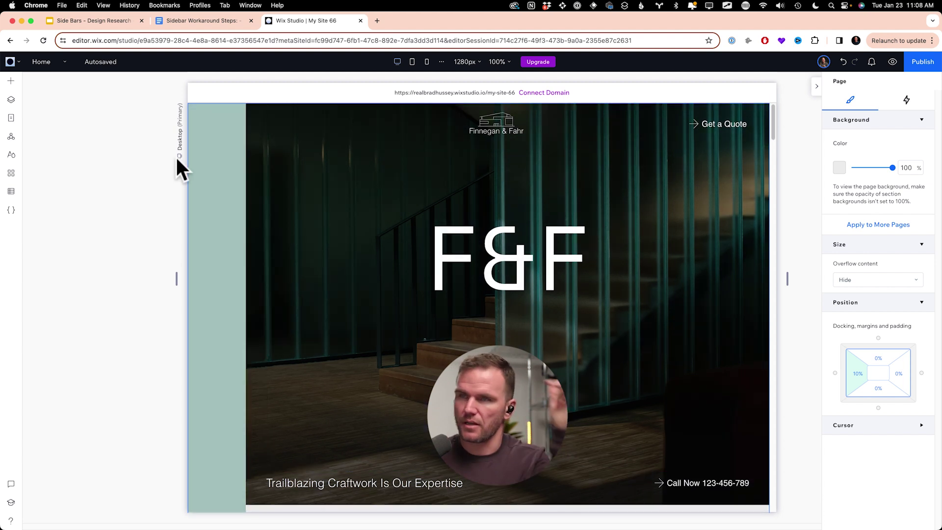
{"action": "left_click", "coordinate": [216, 152]}
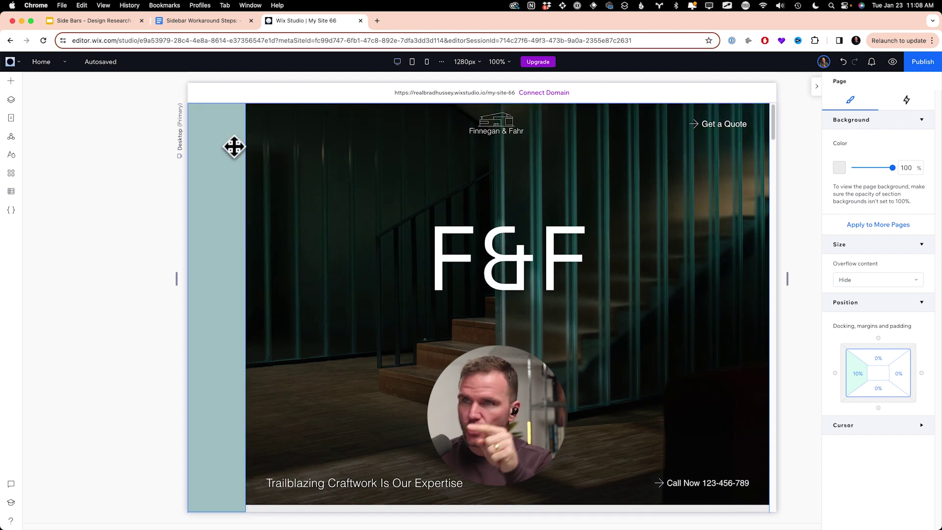
{"action": "left_click", "coordinate": [236, 196]}
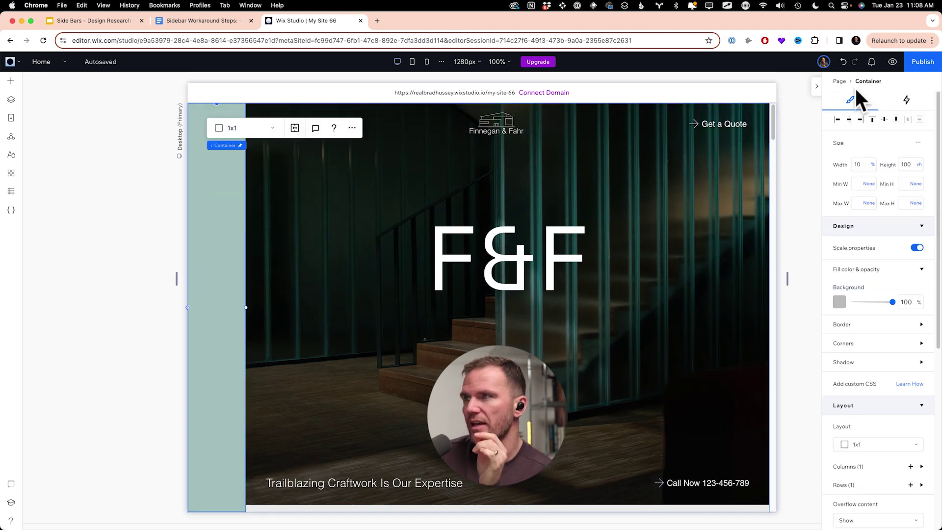
- Undo the sidebar changes until the container sits back in the hero at 28.3% width
{"action": "left_click", "coordinate": [844, 61]}
{"action": "scroll", "coordinate": [862, 290], "scroll_direction": "down", "scroll_amount": 5}
{"action": "left_click", "coordinate": [843, 62]}
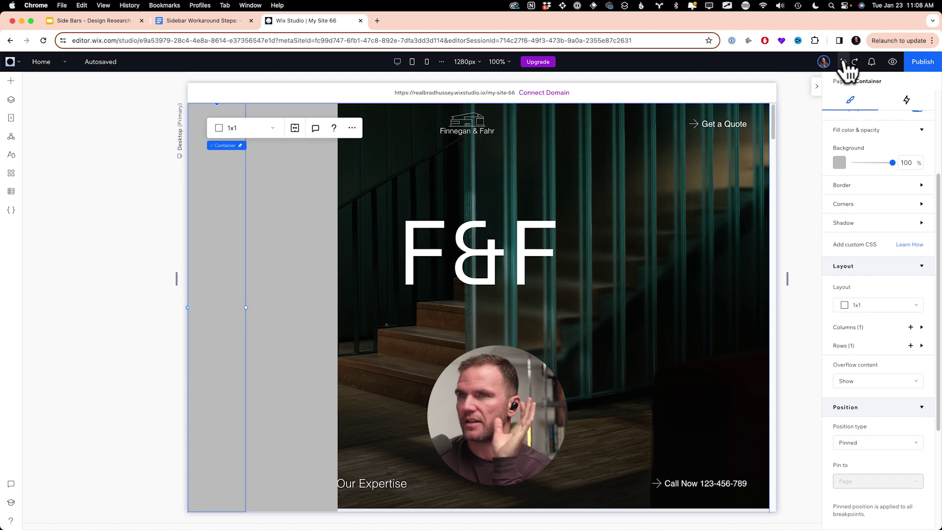
{"action": "left_click", "coordinate": [844, 62]}
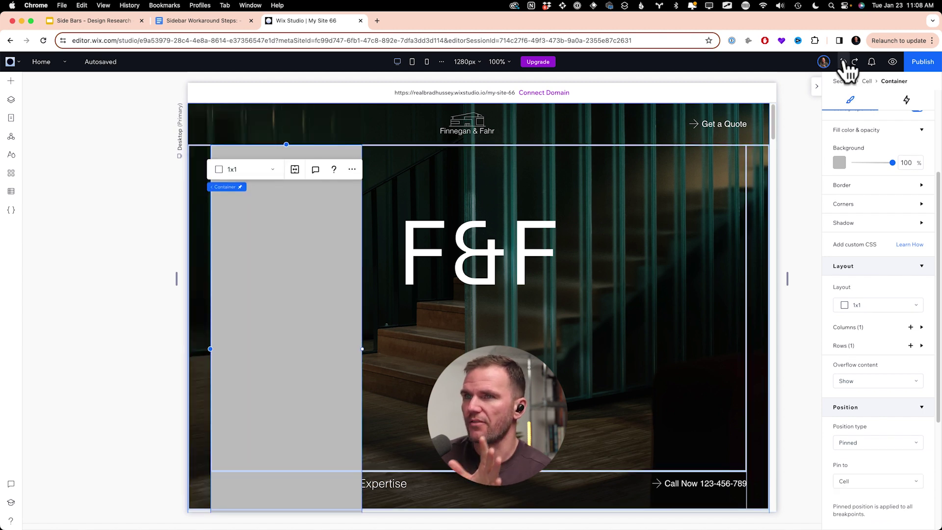
{"action": "left_click", "coordinate": [844, 62]}
{"action": "scroll", "coordinate": [881, 348], "scroll_direction": "down", "scroll_amount": 2}
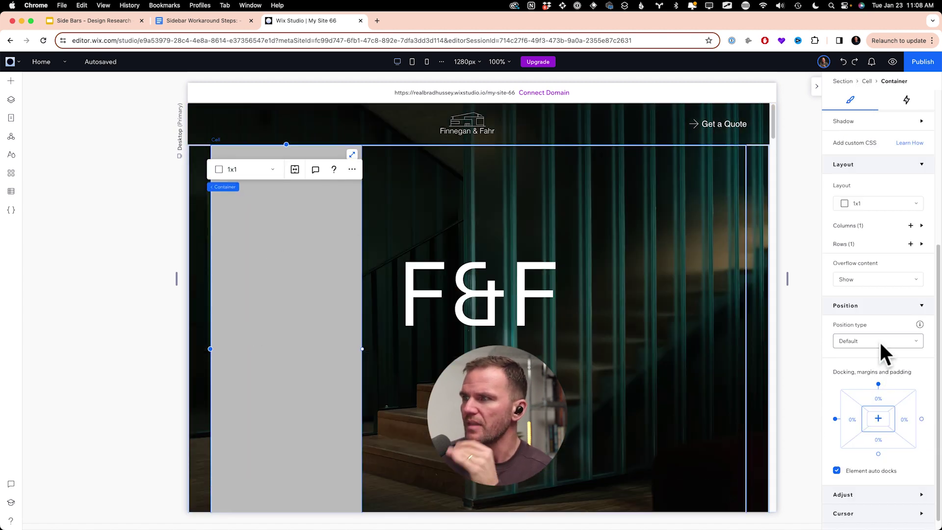
{"action": "scroll", "coordinate": [882, 354], "scroll_direction": "up", "scroll_amount": 5}
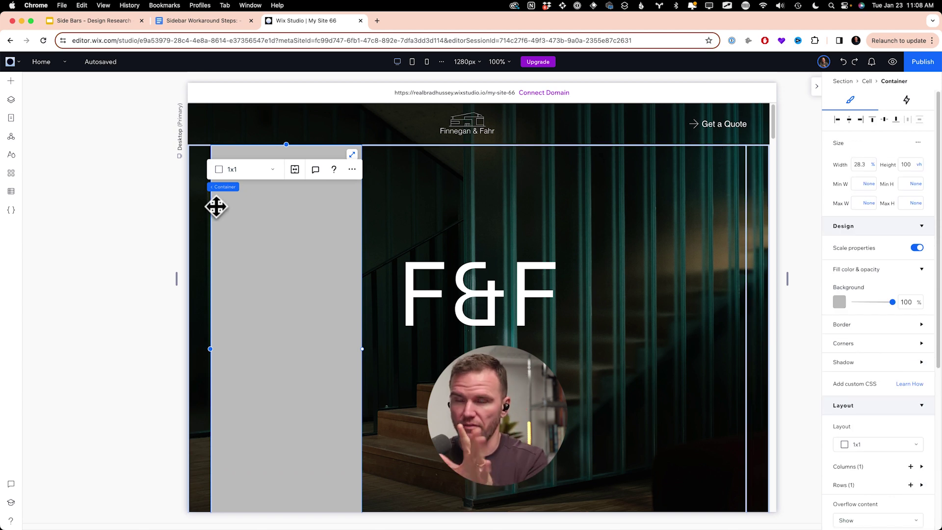
- Move the container into the header's top-left corner and set its width to 10%
{"action": "left_click_drag", "start_coordinate": [255, 157], "coordinate": [318, 116]}
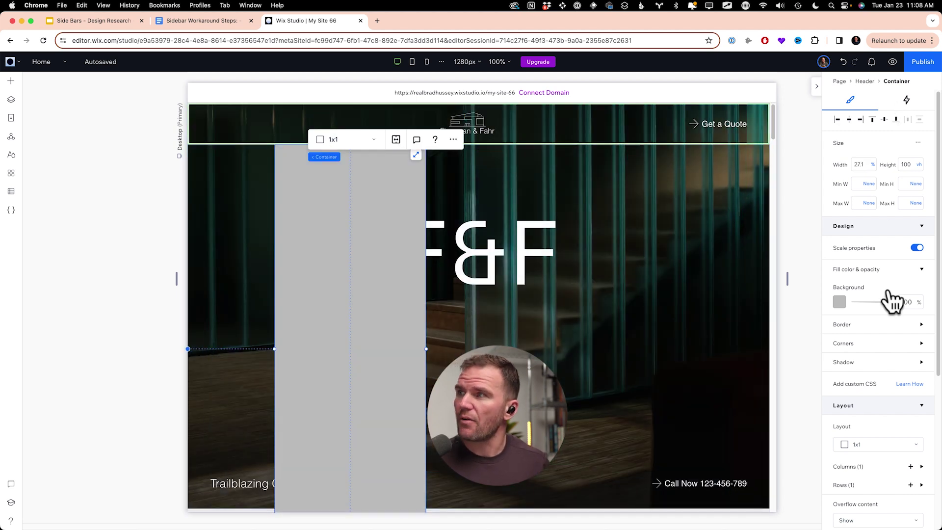
{"action": "left_click", "coordinate": [873, 121]}
{"action": "left_click", "coordinate": [838, 120]}
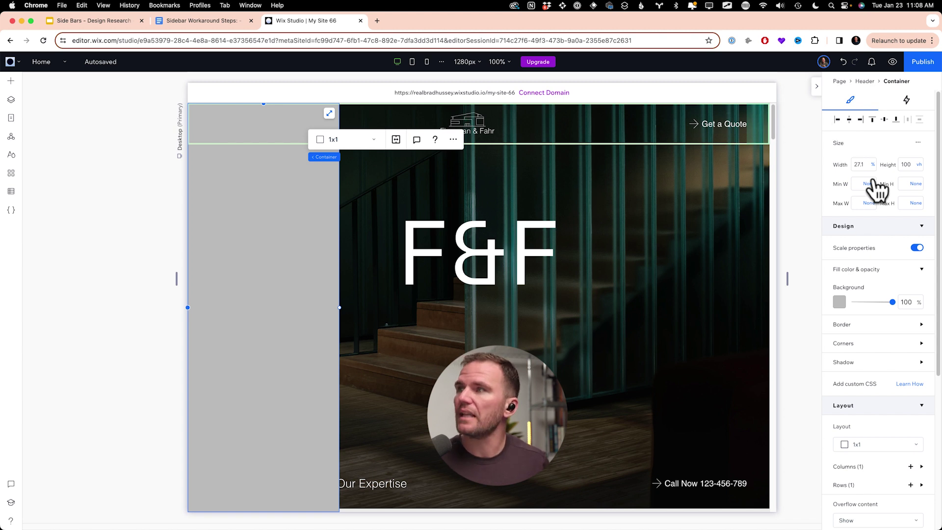
{"action": "left_click", "coordinate": [864, 166]}
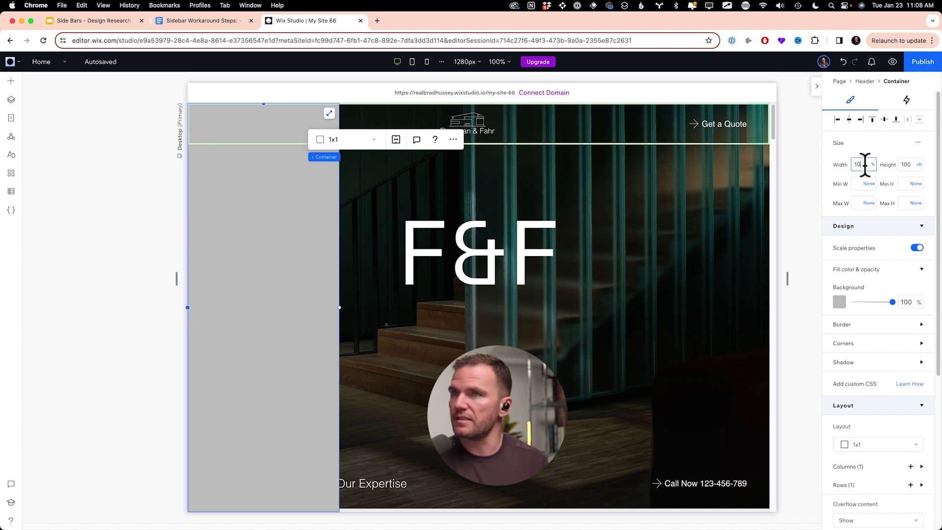
{"action": "type", "text": "10"}
{"action": "key", "text": "Return"}
- Set the header's position type to Pinned
{"action": "left_click", "coordinate": [272, 137]}
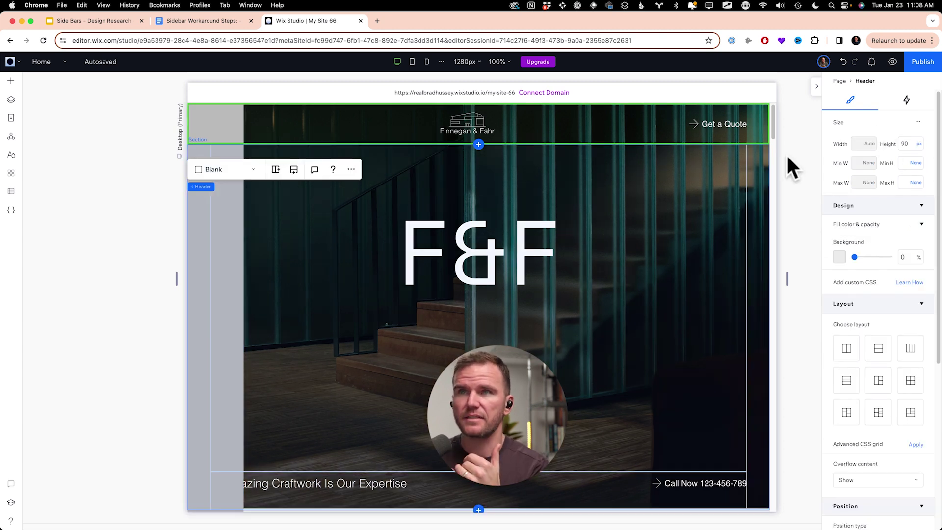
{"action": "scroll", "coordinate": [894, 238], "scroll_direction": "down", "scroll_amount": 5}
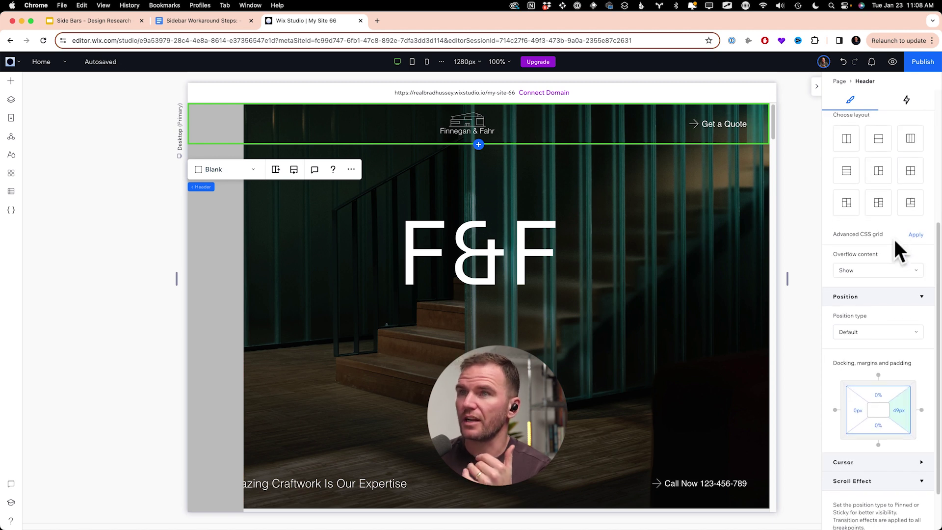
{"action": "left_click", "coordinate": [883, 344]}
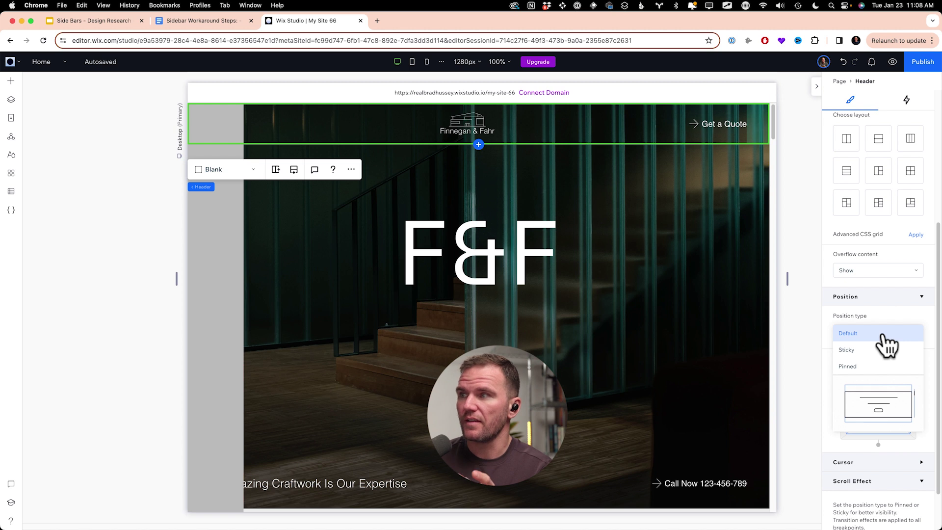
{"action": "left_click", "coordinate": [870, 366]}
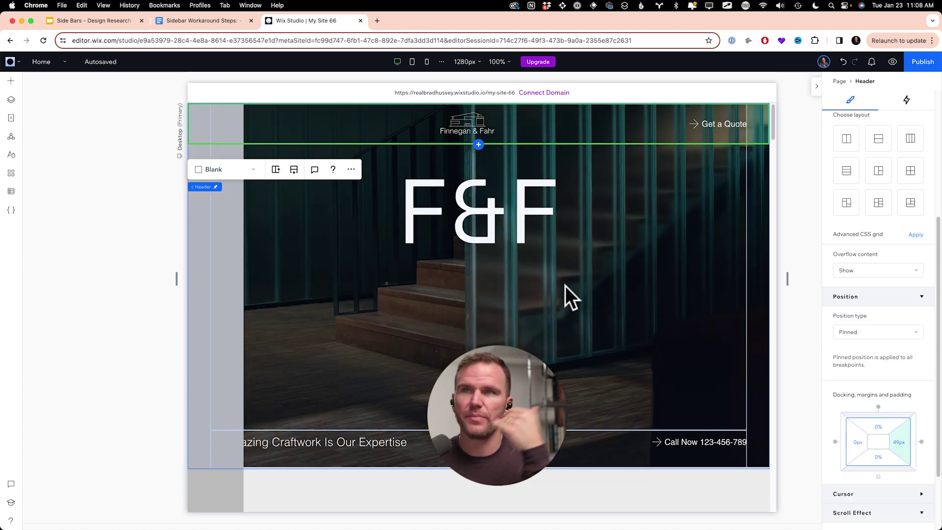
{"action": "scroll", "coordinate": [320, 263], "scroll_direction": "down", "scroll_amount": 1}
{"action": "scroll", "coordinate": [320, 263], "scroll_direction": "down", "scroll_amount": 5}
{"action": "scroll", "coordinate": [319, 261], "scroll_direction": "up", "scroll_amount": 5}
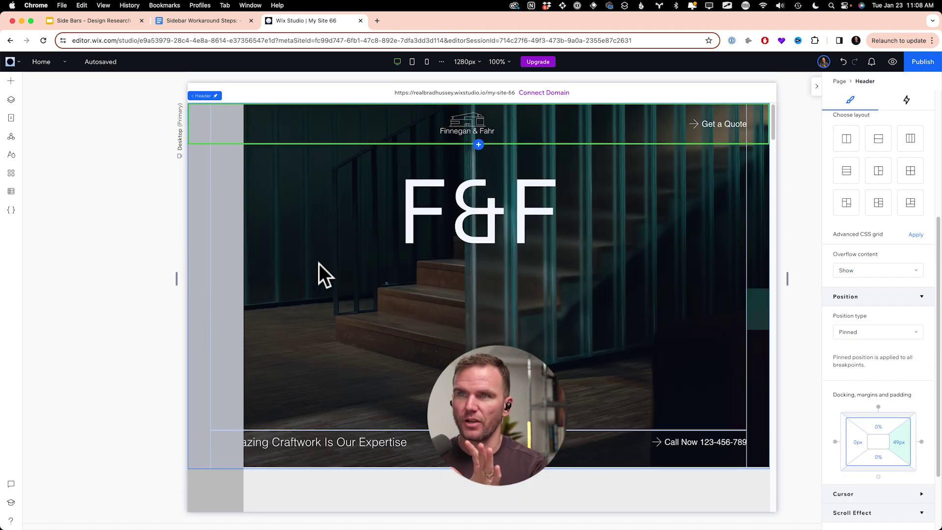
- Select the page and enter a 10% left padding beside the sidebar column
{"action": "left_click", "coordinate": [198, 187]}
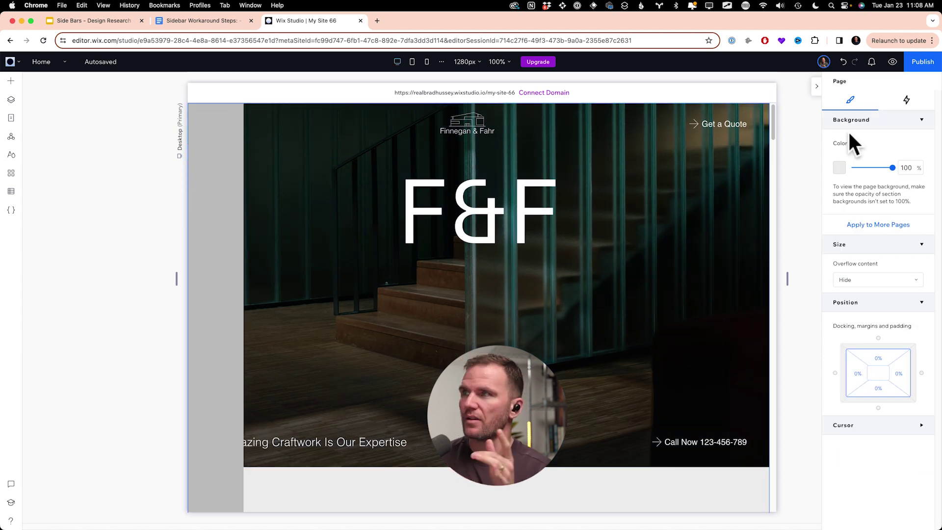
{"action": "left_click", "coordinate": [853, 373]}
{"action": "type", "text": "10"}
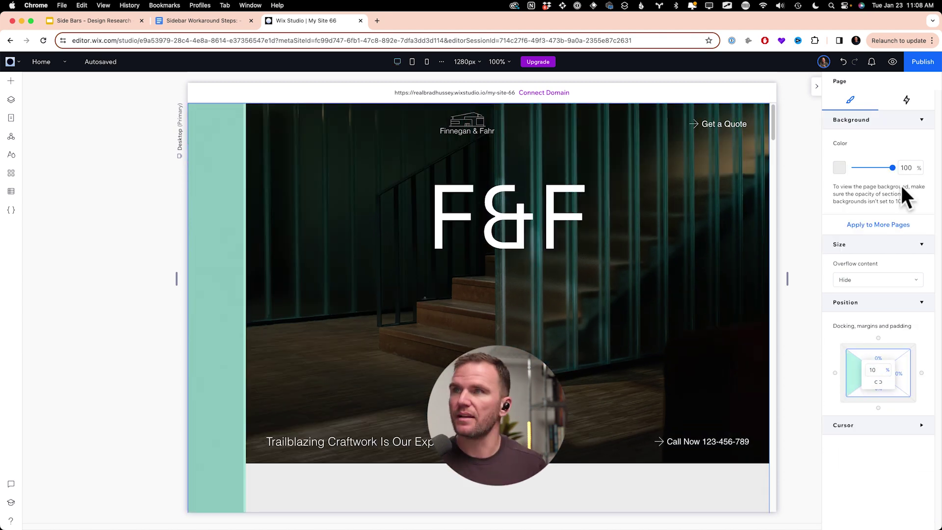
{"action": "scroll", "coordinate": [414, 335], "scroll_direction": "down", "scroll_amount": 5}
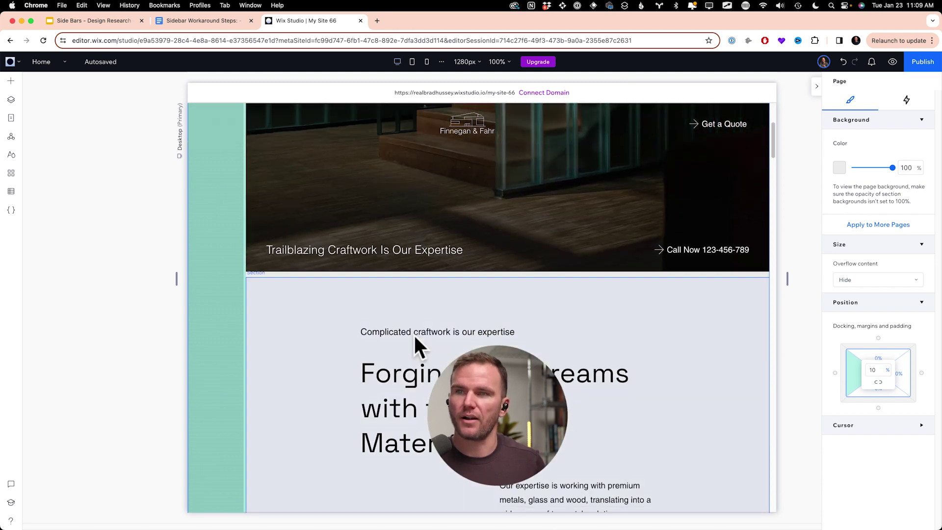
{"action": "scroll", "coordinate": [414, 327], "scroll_direction": "up", "scroll_amount": 5}
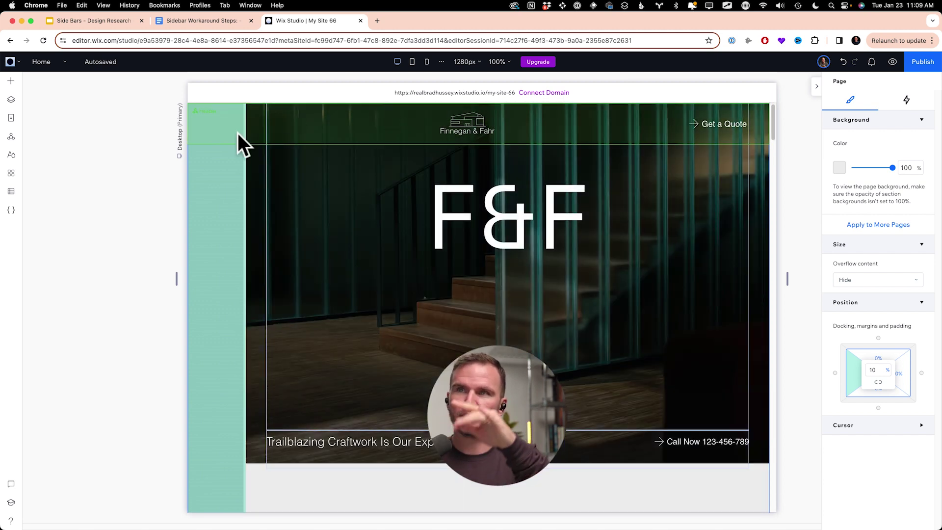
{"action": "scroll", "coordinate": [208, 325], "scroll_direction": "down", "scroll_amount": 7}
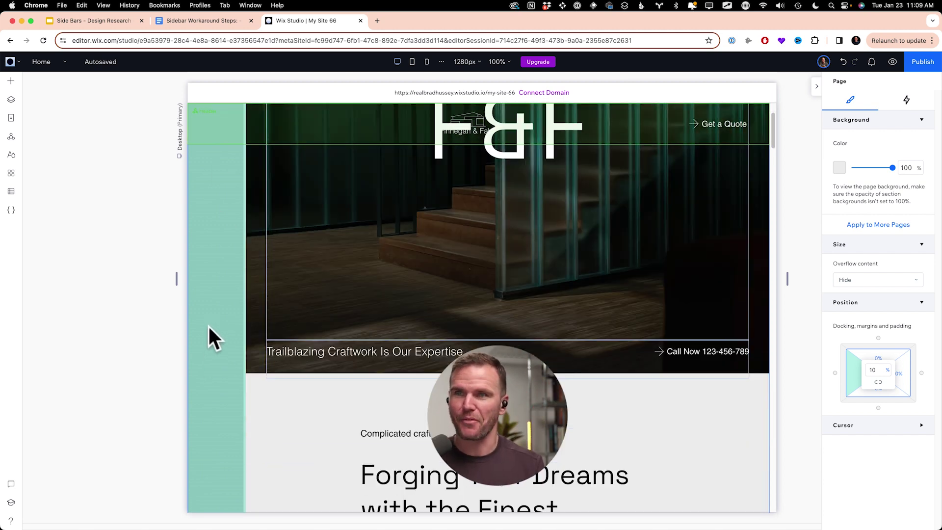
{"action": "scroll", "coordinate": [208, 327], "scroll_direction": "down", "scroll_amount": 5}
{"action": "scroll", "coordinate": [208, 327], "scroll_direction": "up", "scroll_amount": 12}
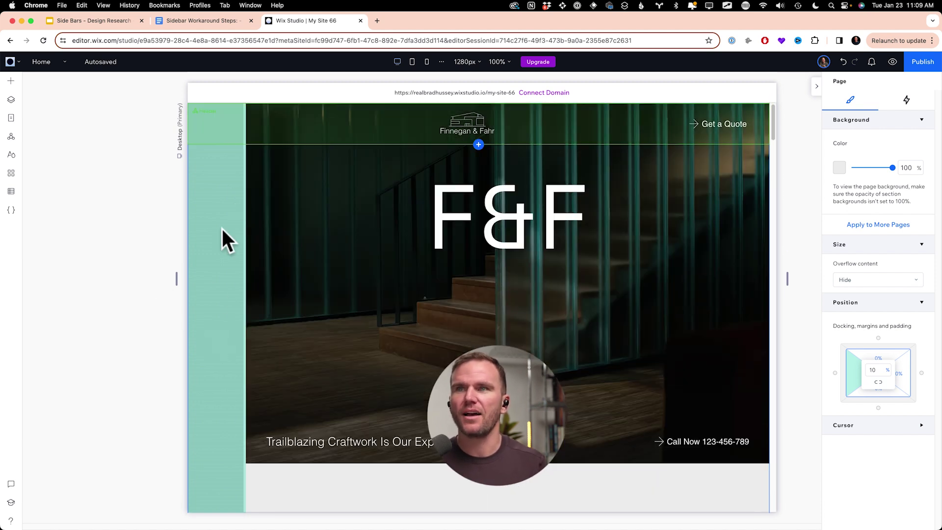
- Select the sidebar container and make its background black
{"action": "left_click", "coordinate": [211, 290]}
{"action": "left_click", "coordinate": [218, 343]}
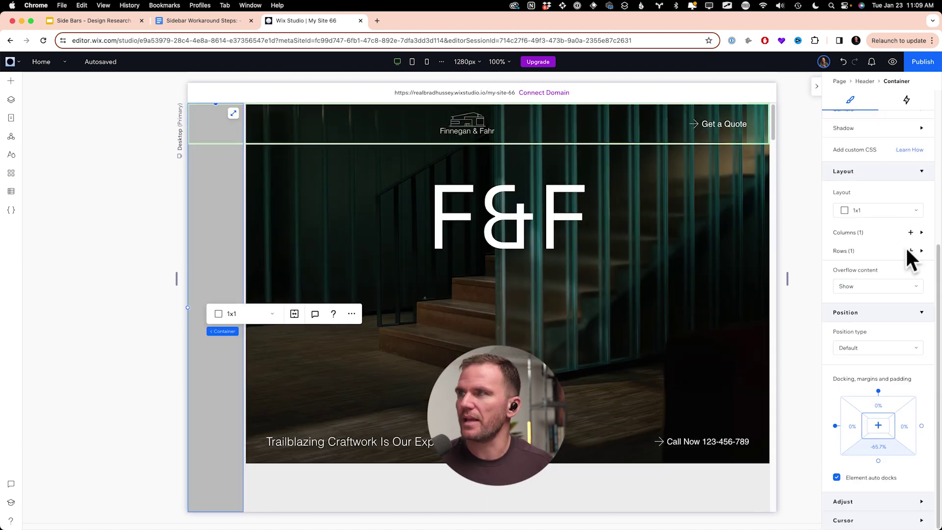
{"action": "left_click", "coordinate": [840, 302]}
- Add a Vertical Menu and a Hamburger Menu from Menu & Search to the sidebar
{"action": "left_click", "coordinate": [11, 81]}
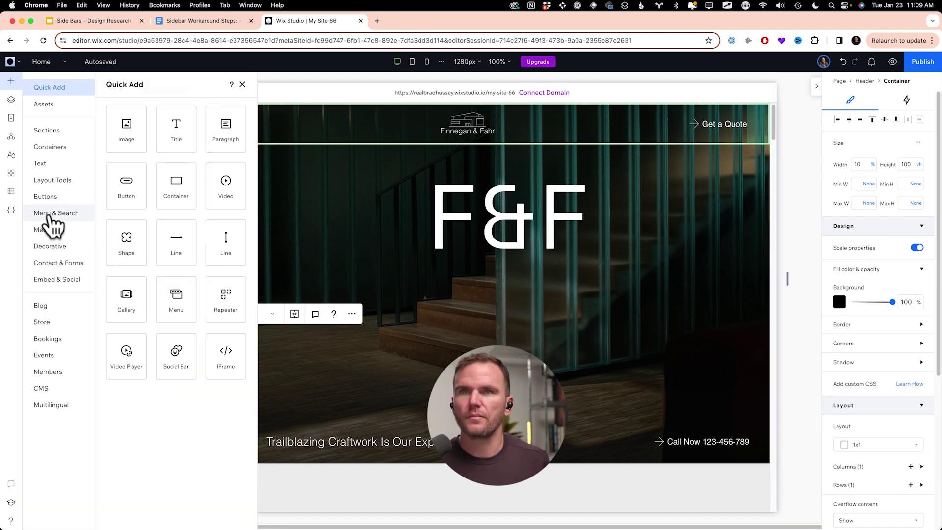
{"action": "left_click", "coordinate": [45, 213]}
{"action": "left_click_drag", "start_coordinate": [246, 286], "coordinate": [284, 243]}
{"action": "scroll", "coordinate": [279, 344], "scroll_direction": "down", "scroll_amount": 3}
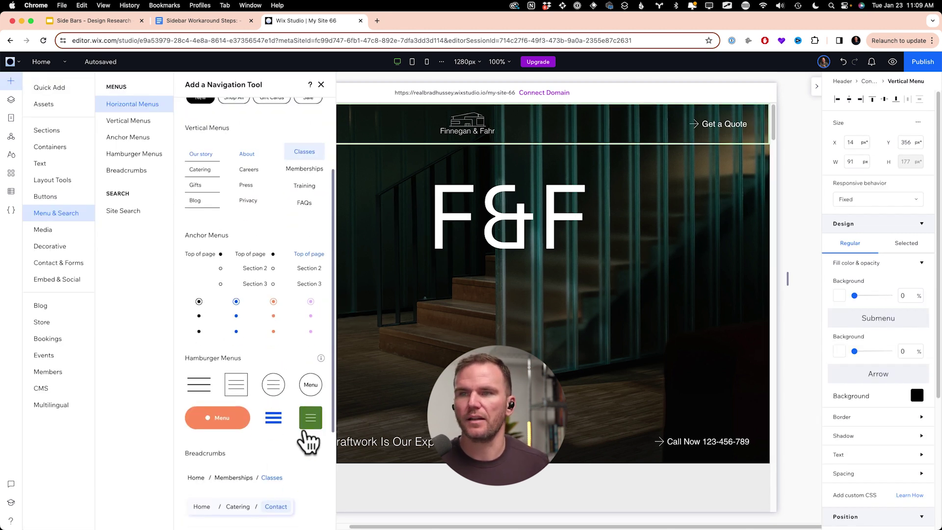
{"action": "left_click_drag", "start_coordinate": [310, 422], "coordinate": [221, 143]}
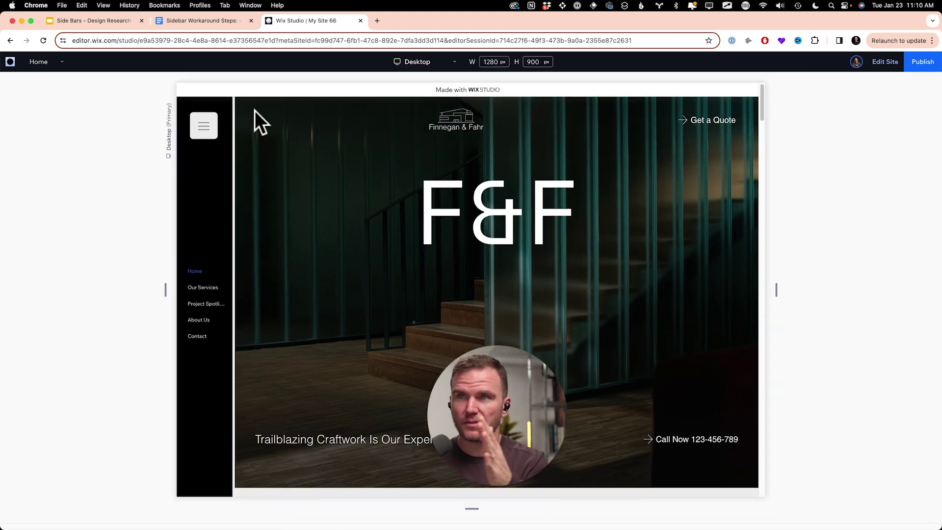
{"action": "scroll", "coordinate": [321, 282], "scroll_direction": "down", "scroll_amount": 10}
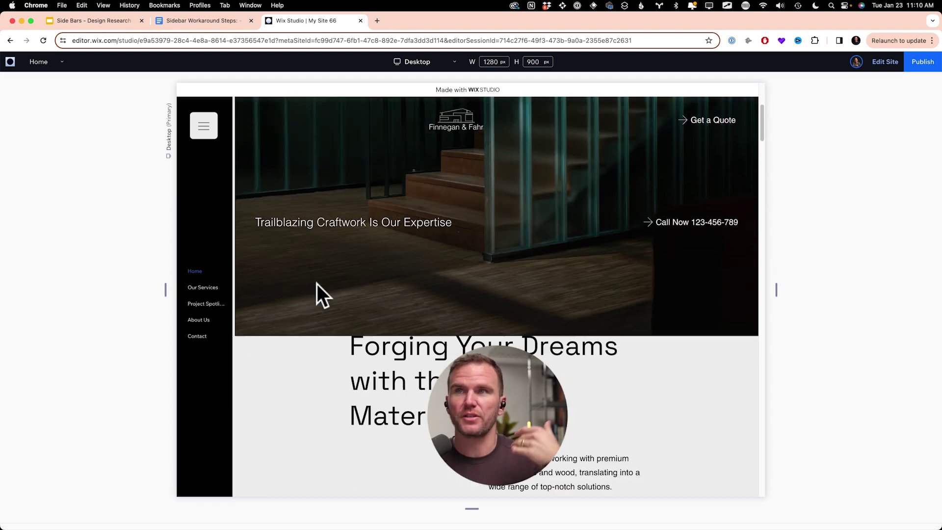
{"action": "scroll", "coordinate": [328, 282], "scroll_direction": "down", "scroll_amount": 15}
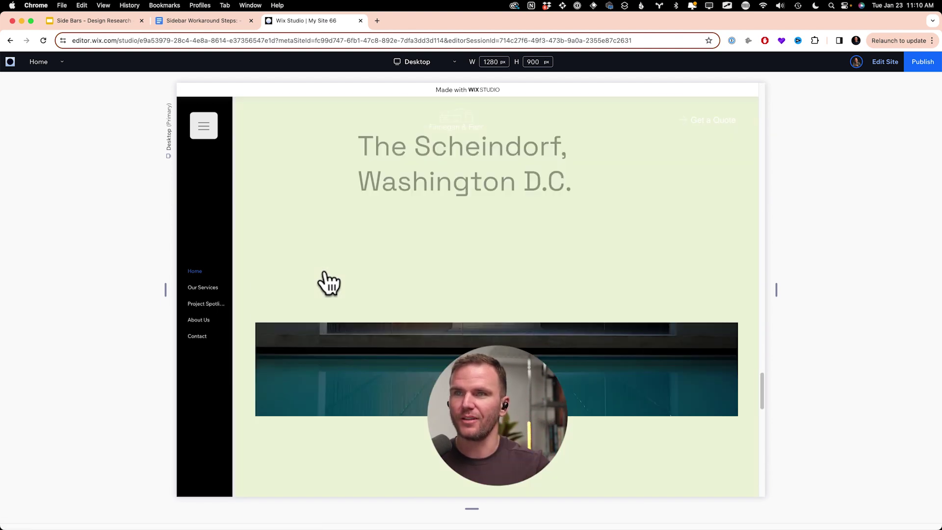
{"action": "scroll", "coordinate": [325, 271], "scroll_direction": "up", "scroll_amount": 20}
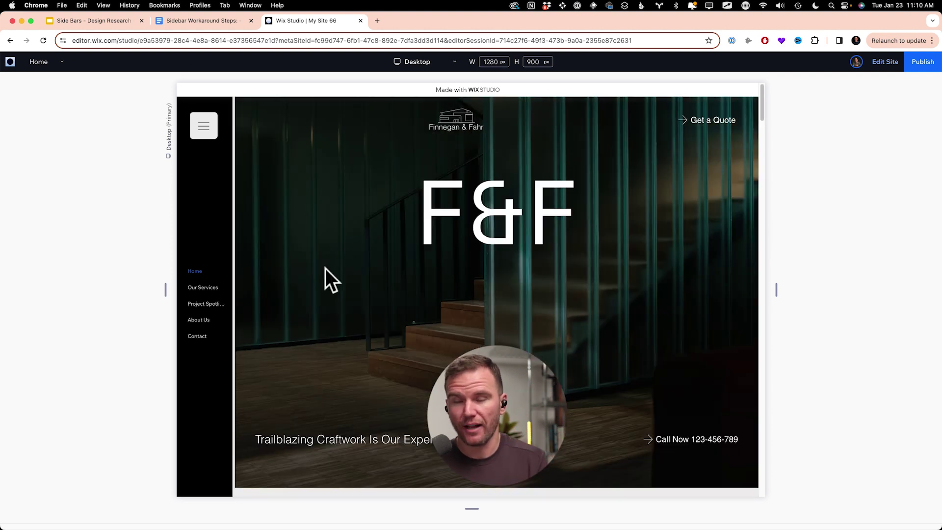
- Return to the editor and delete the black sidebar container
{"action": "left_click", "coordinate": [883, 62]}
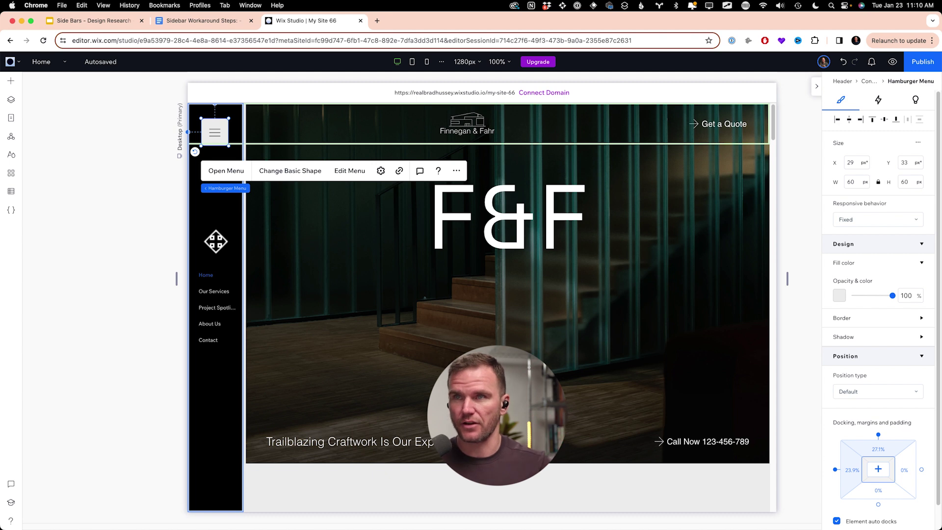
{"action": "left_click", "coordinate": [236, 257]}
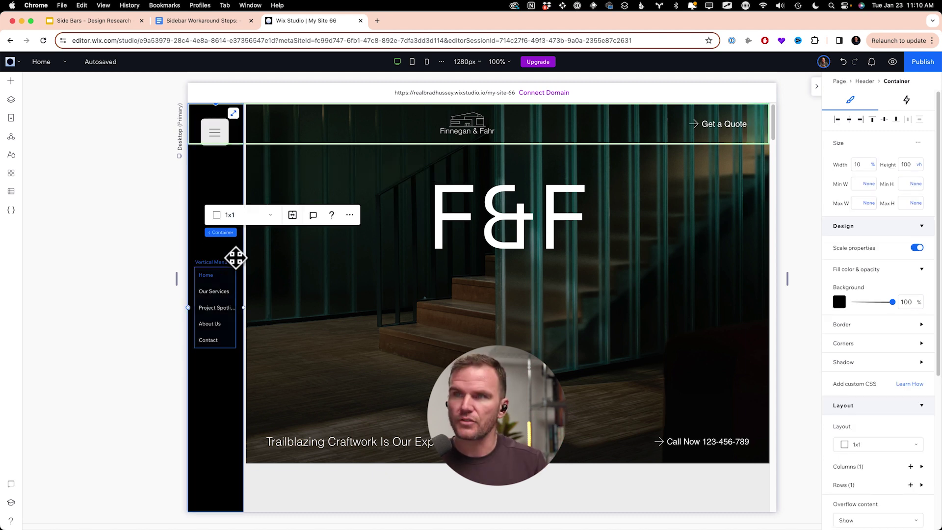
{"action": "key", "text": "Delete"}
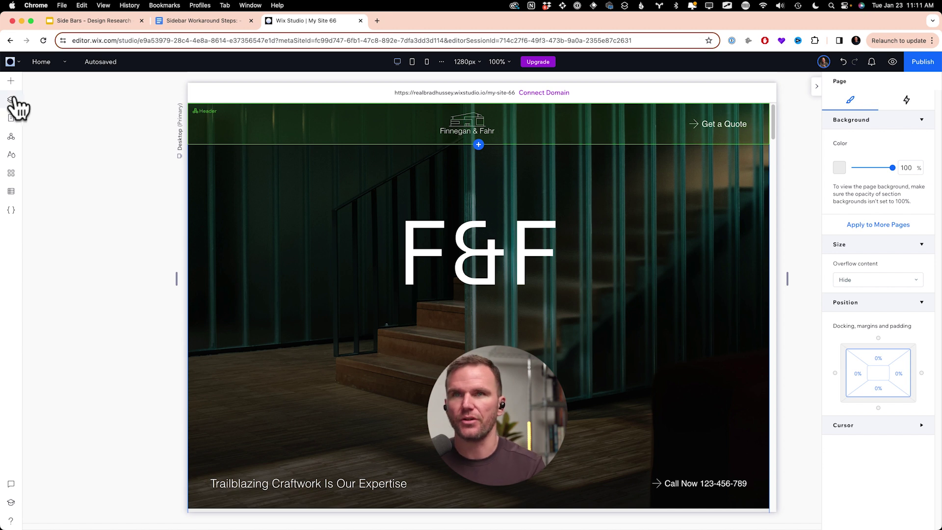
- Drag the Sidebar - 01 preset from Sidebars Container Presets onto the hero
{"action": "left_click", "coordinate": [11, 82]}
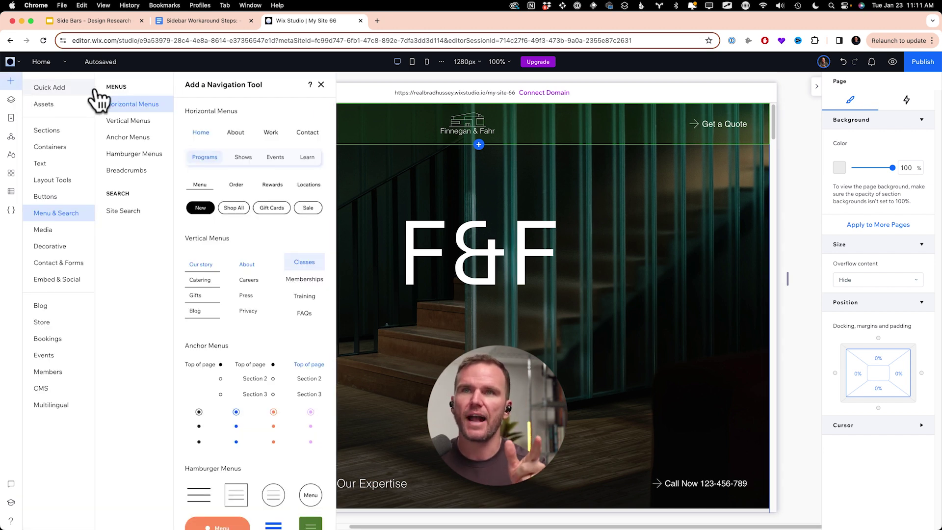
{"action": "left_click", "coordinate": [43, 104]}
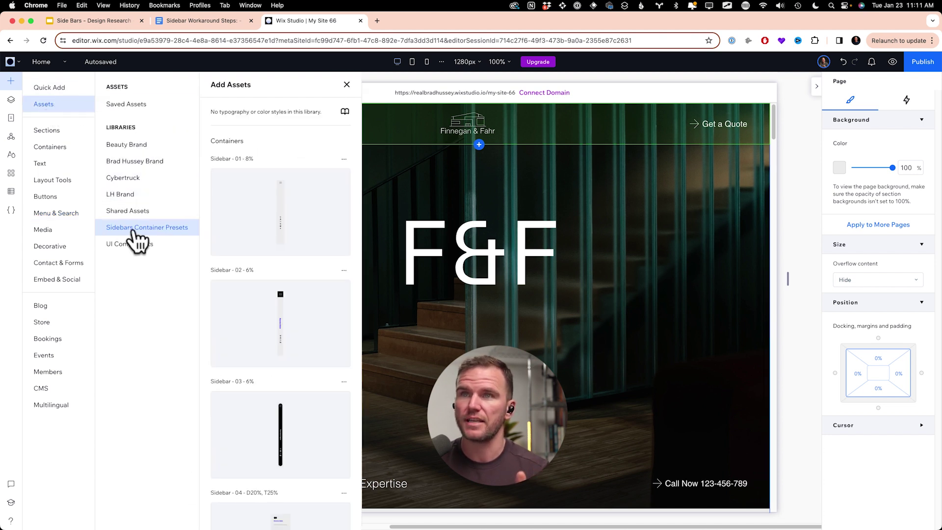
{"action": "scroll", "coordinate": [302, 226], "scroll_direction": "down", "scroll_amount": 5}
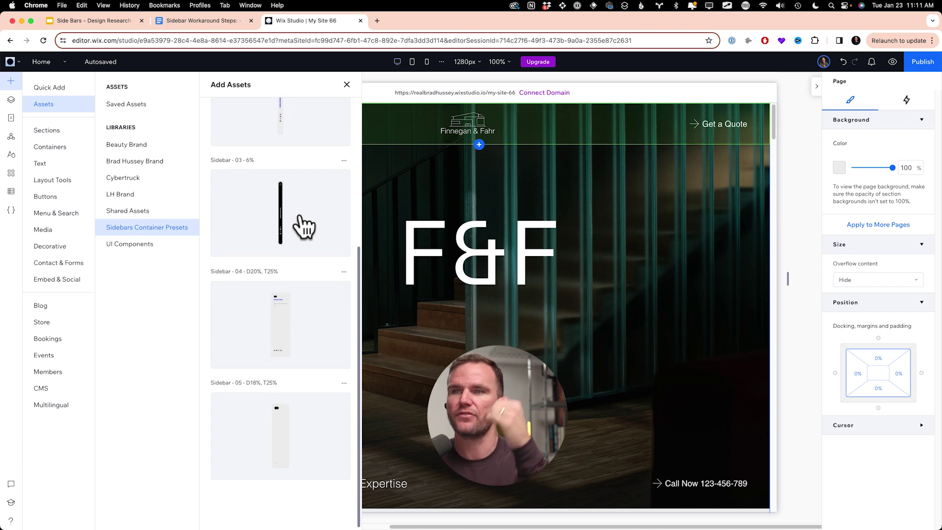
{"action": "scroll", "coordinate": [297, 206], "scroll_direction": "up", "scroll_amount": 5}
{"action": "scroll", "coordinate": [299, 250], "scroll_direction": "down", "scroll_amount": 5}
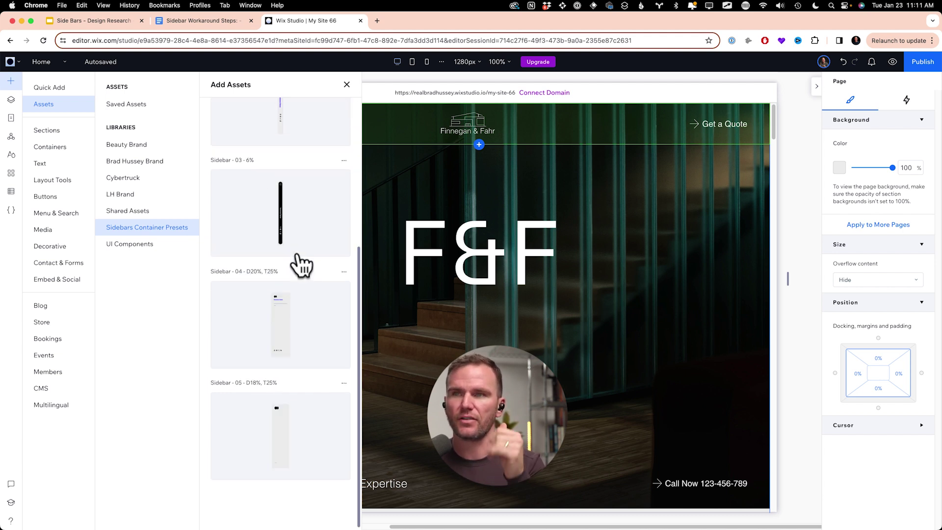
{"action": "scroll", "coordinate": [292, 235], "scroll_direction": "up", "scroll_amount": 5}
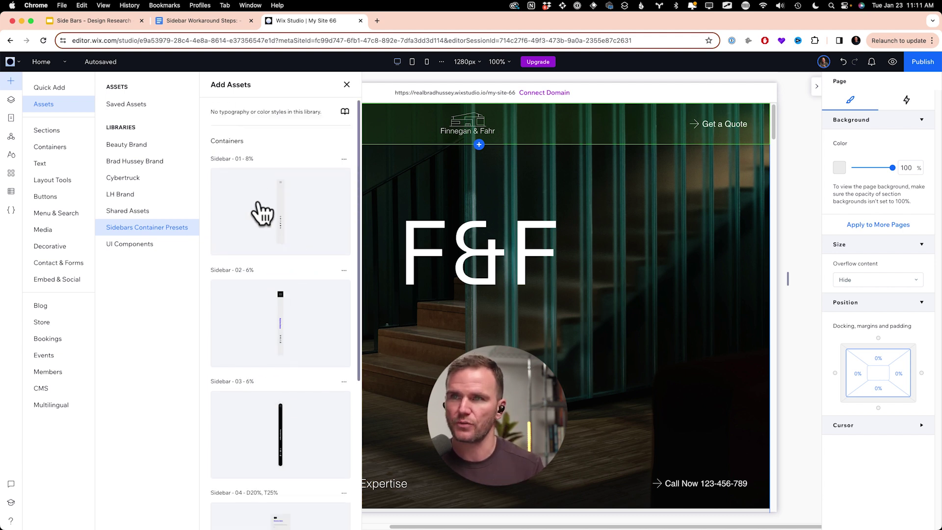
{"action": "left_click_drag", "start_coordinate": [262, 212], "coordinate": [281, 270]}
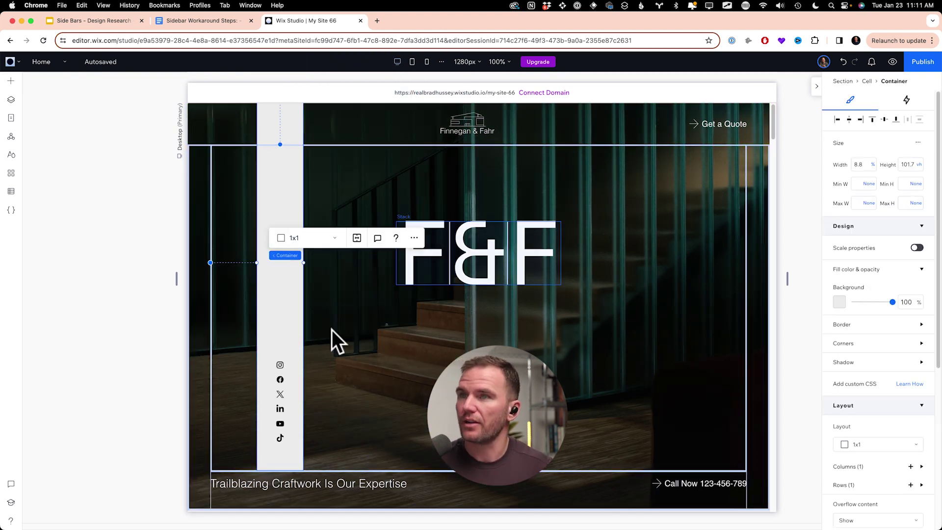
- Align the grey sidebar to its cell's top-left and drag it into the header
{"action": "left_click", "coordinate": [872, 119]}
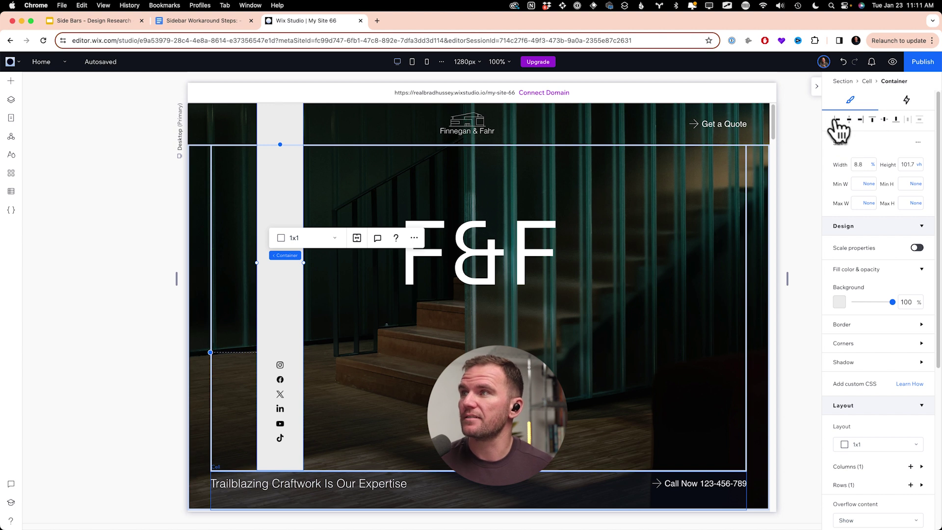
{"action": "left_click", "coordinate": [838, 119]}
{"action": "mouse_move", "coordinate": [287, 254]}
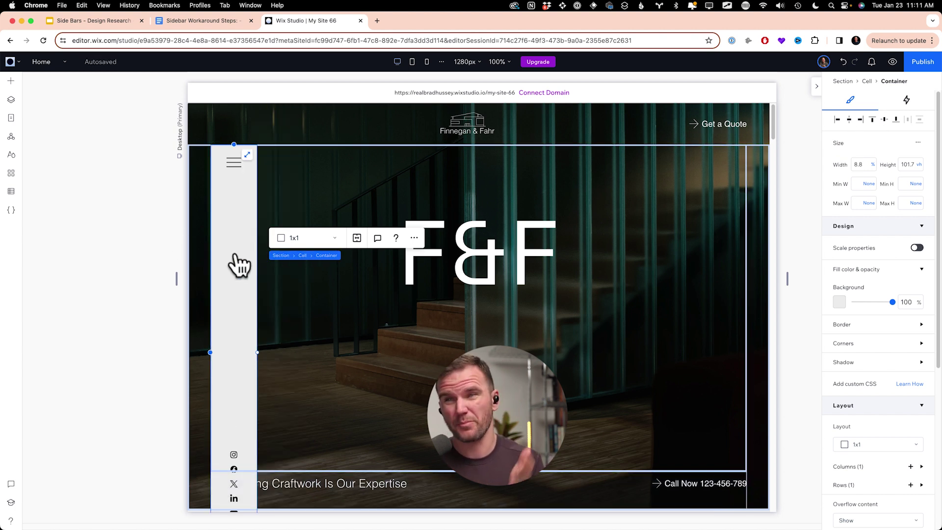
{"action": "left_click_drag", "start_coordinate": [238, 200], "coordinate": [313, 137]}
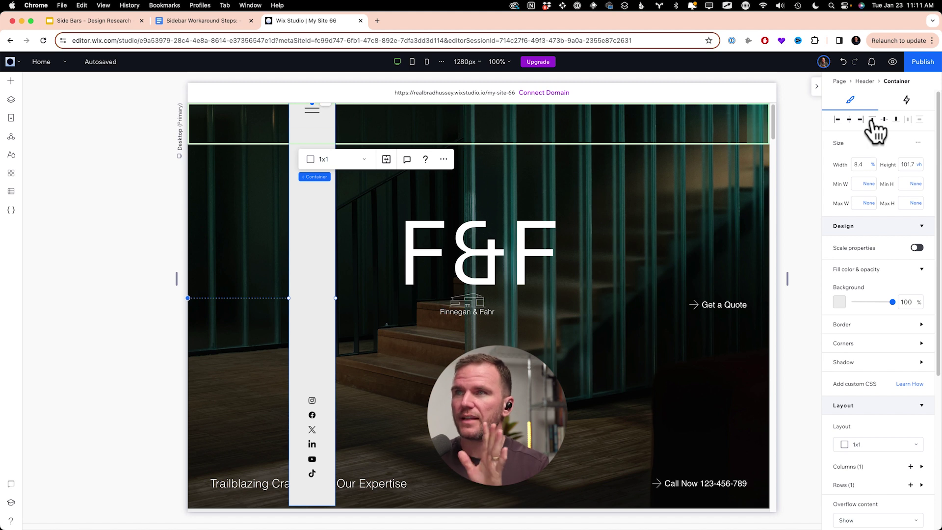
- Align the sidebar flush against the header's left edge, then select the header in Layers
{"action": "left_click", "coordinate": [838, 120]}
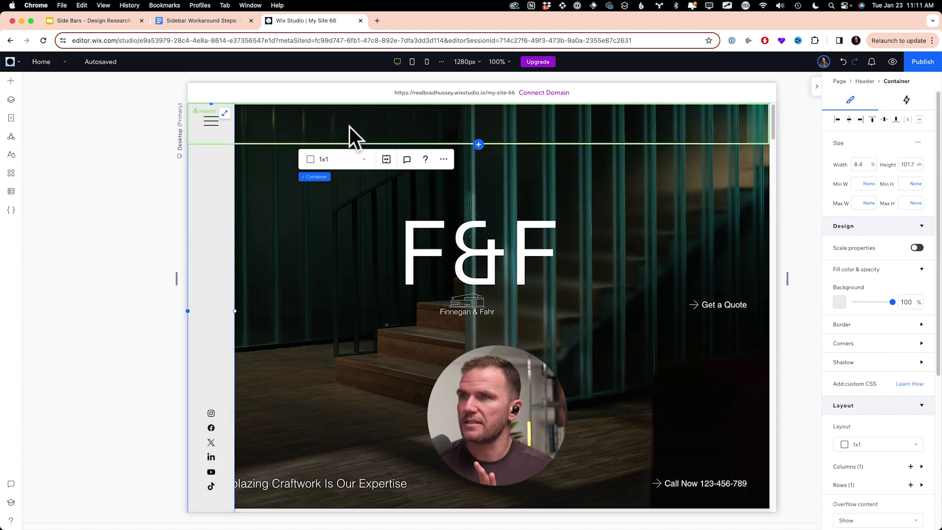
{"action": "left_click", "coordinate": [286, 147]}
{"action": "left_click", "coordinate": [915, 145]}
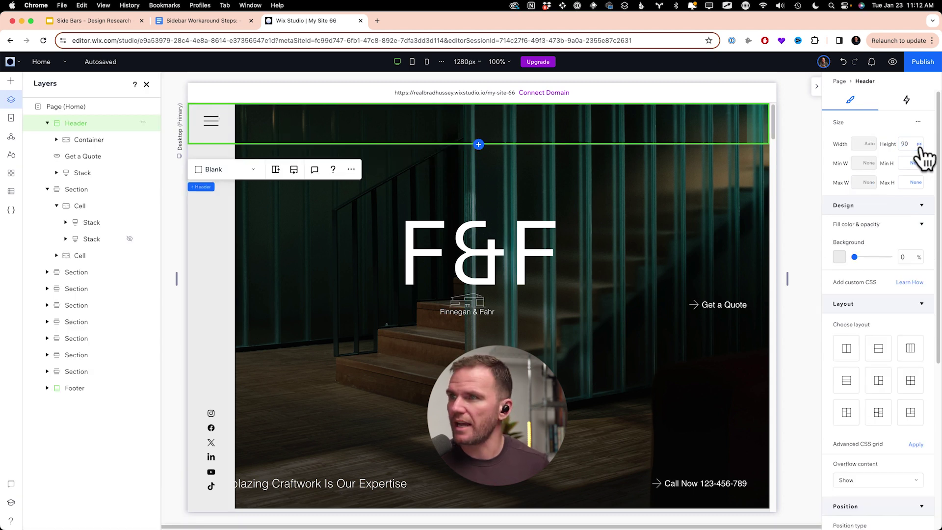
- Set the header's position type to Pinned, undoing the stray change
{"action": "scroll", "coordinate": [910, 294], "scroll_direction": "down", "scroll_amount": 5}
{"action": "left_click", "coordinate": [881, 291]}
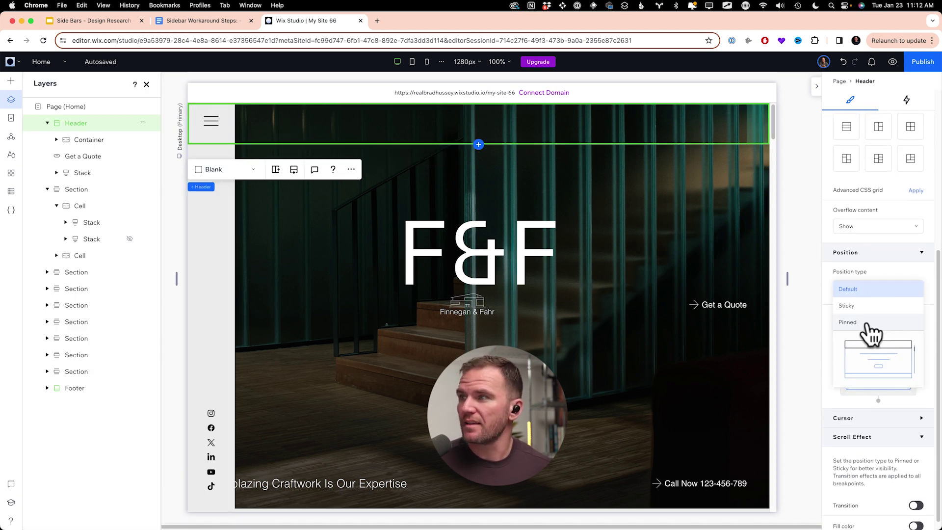
{"action": "left_click", "coordinate": [866, 323]}
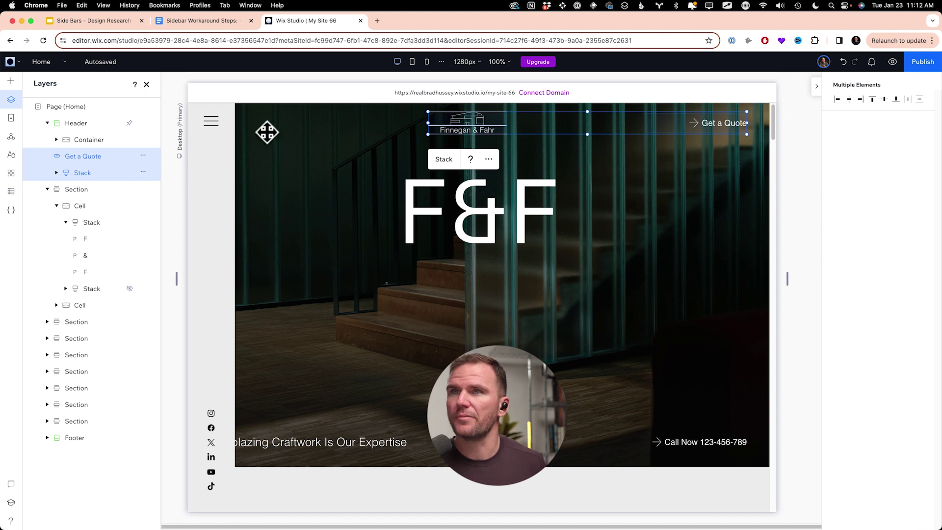
{"action": "key", "text": "cmd+z"}
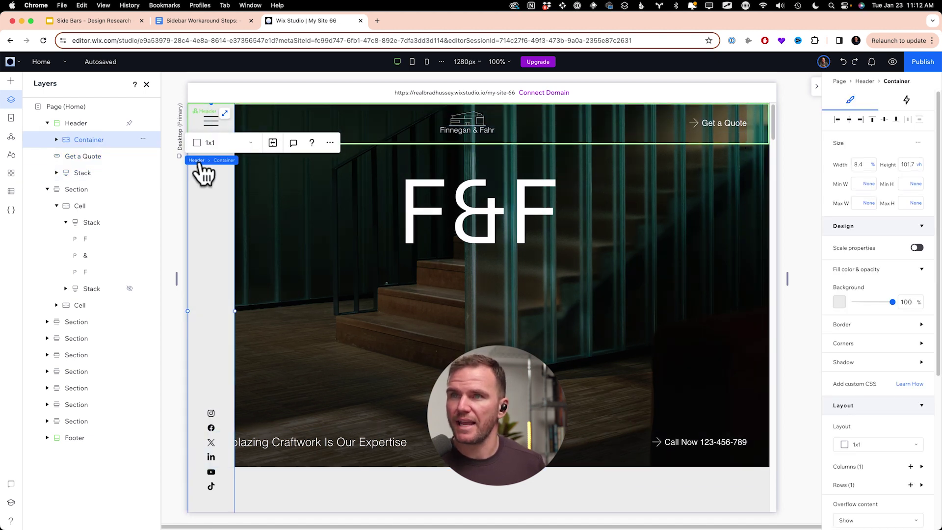
- Give the page an 8% left docking margin
{"action": "key", "text": "Escape"}
{"action": "left_click", "coordinate": [858, 379]}
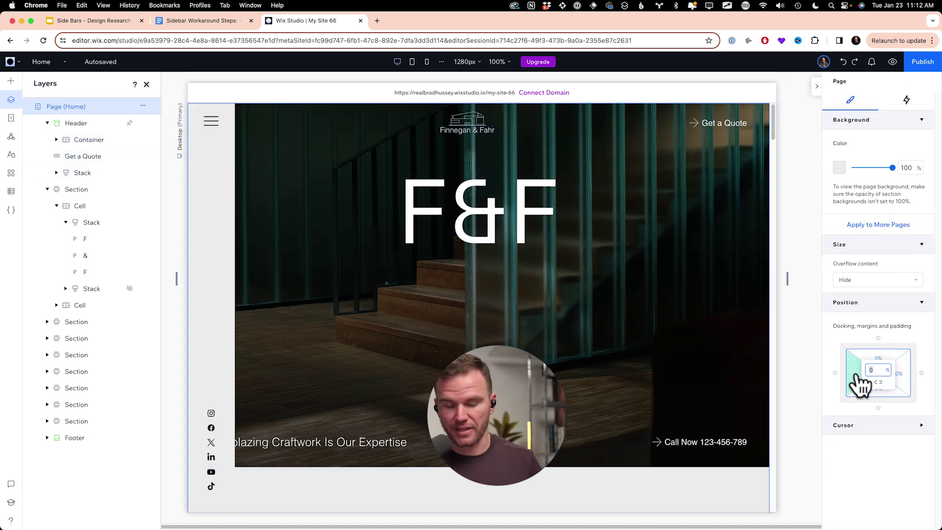
{"action": "type", "text": "8"}
{"action": "key", "text": "Return"}
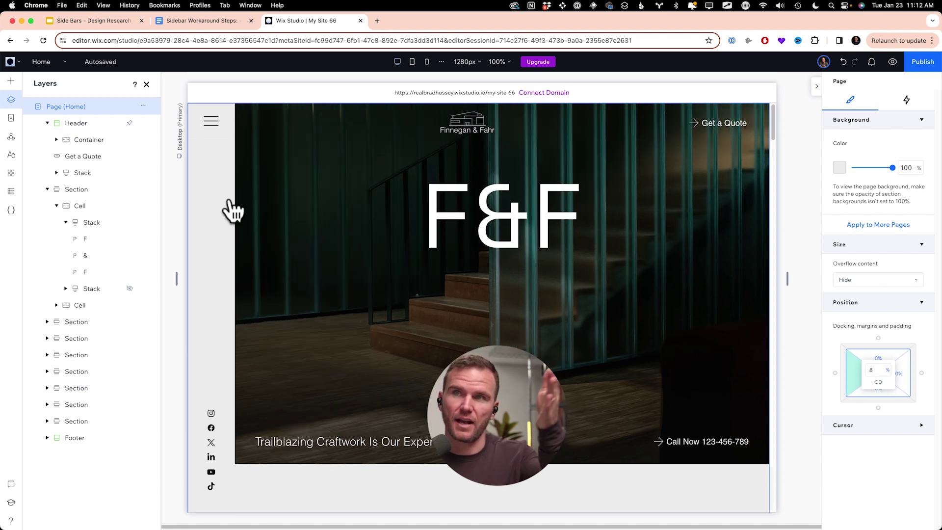
{"action": "left_click", "coordinate": [892, 61]}
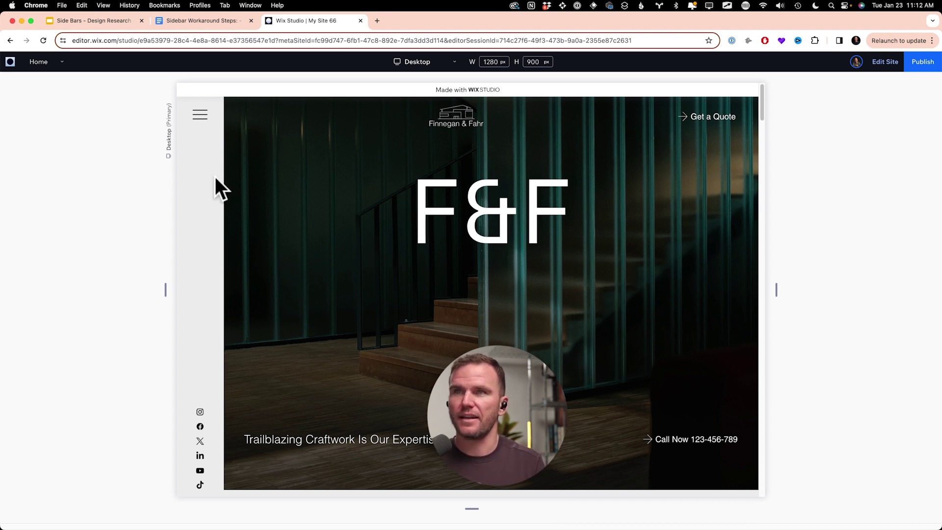
- Scroll the preview down toward the footer and back up, checking the sidebar stays fixed
{"action": "scroll", "coordinate": [205, 243], "scroll_direction": "down", "scroll_amount": 10}
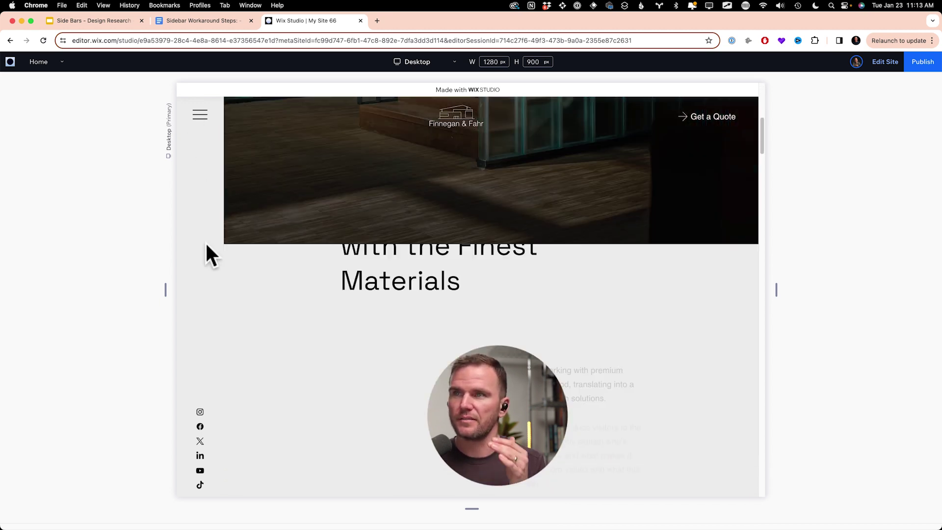
{"action": "scroll", "coordinate": [207, 245], "scroll_direction": "down", "scroll_amount": 15}
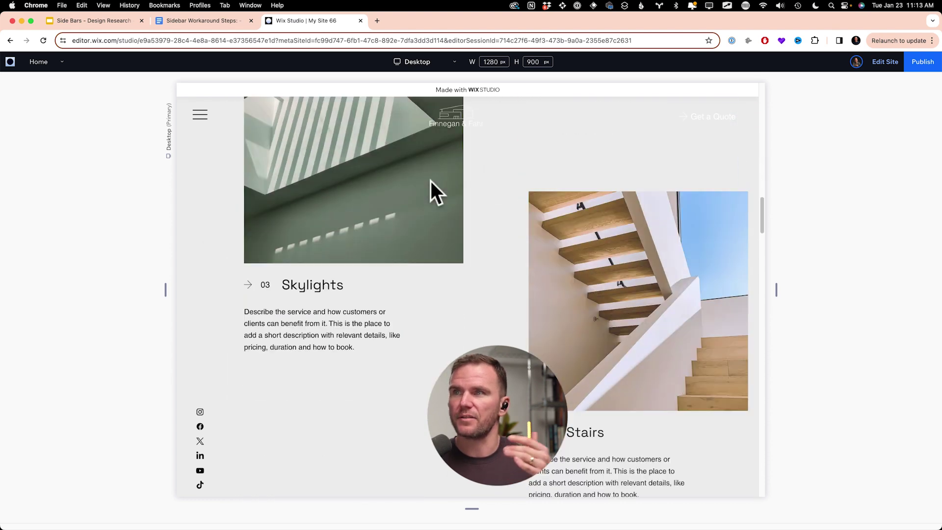
{"action": "scroll", "coordinate": [470, 251], "scroll_direction": "down", "scroll_amount": 5}
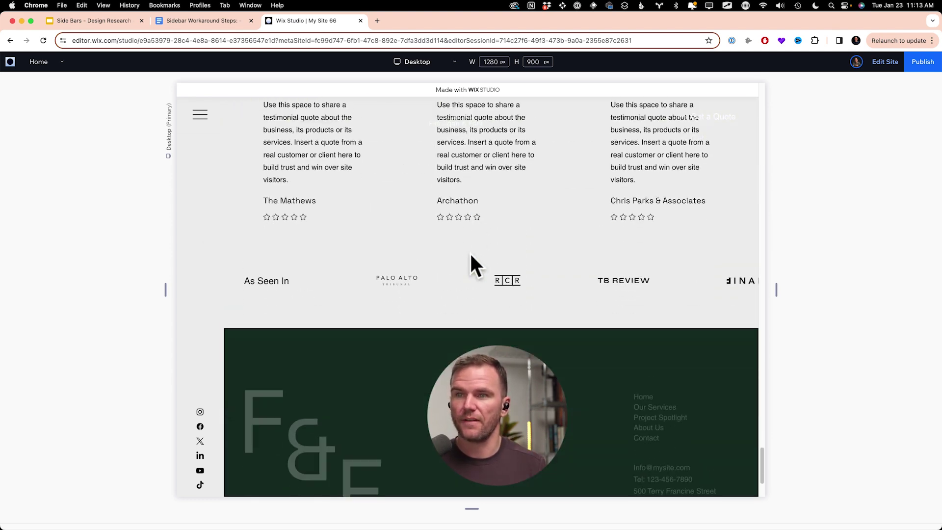
{"action": "scroll", "coordinate": [471, 256], "scroll_direction": "up", "scroll_amount": 20}
{"action": "scroll", "coordinate": [474, 263], "scroll_direction": "up", "scroll_amount": 4}
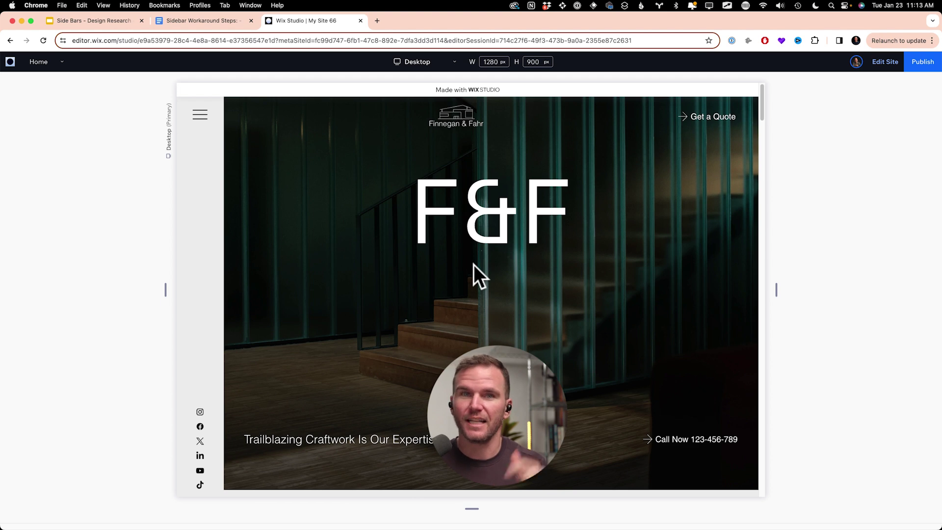